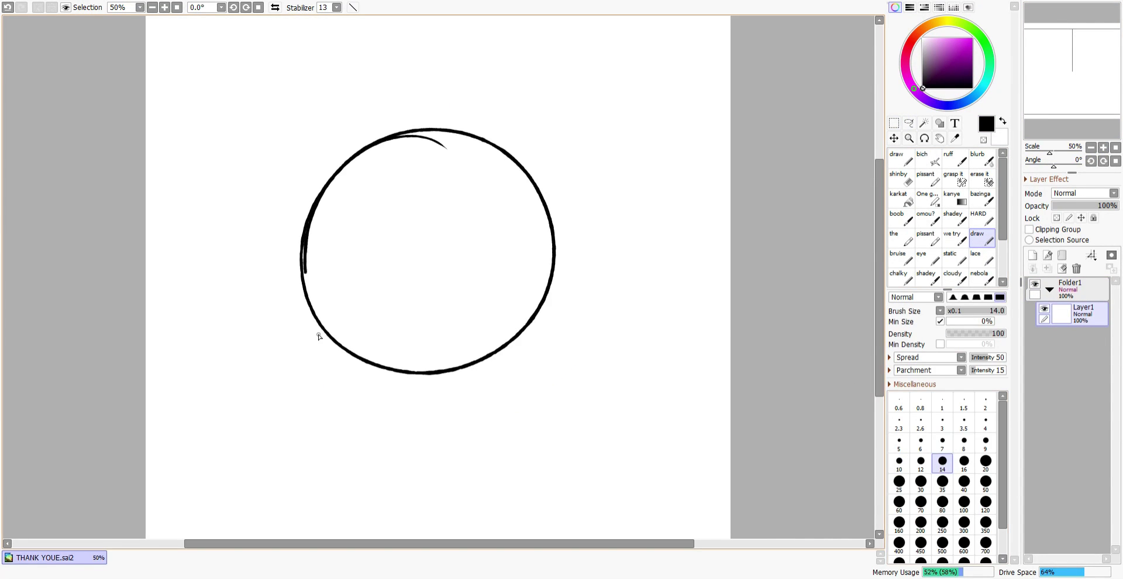
Step: Sketch the round head outline and a fringe curve inside it
{"action": "key", "text": "ctrl+z"}
{"action": "left_click_drag", "start_coordinate": [507, 150], "coordinate": [506, 240]}
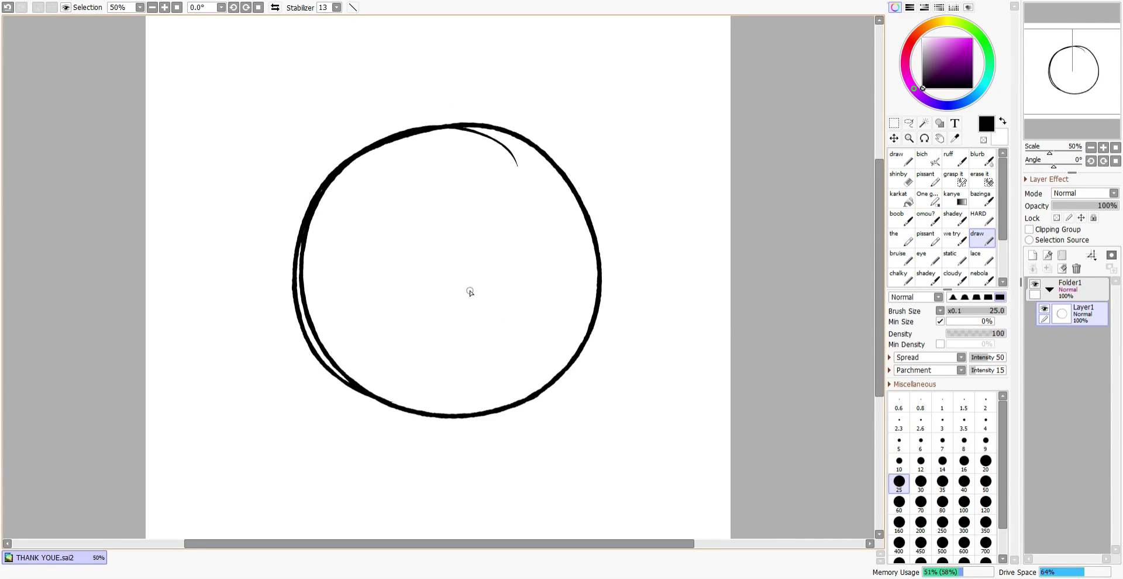
{"action": "left_click_drag", "start_coordinate": [470, 291], "coordinate": [602, 214]}
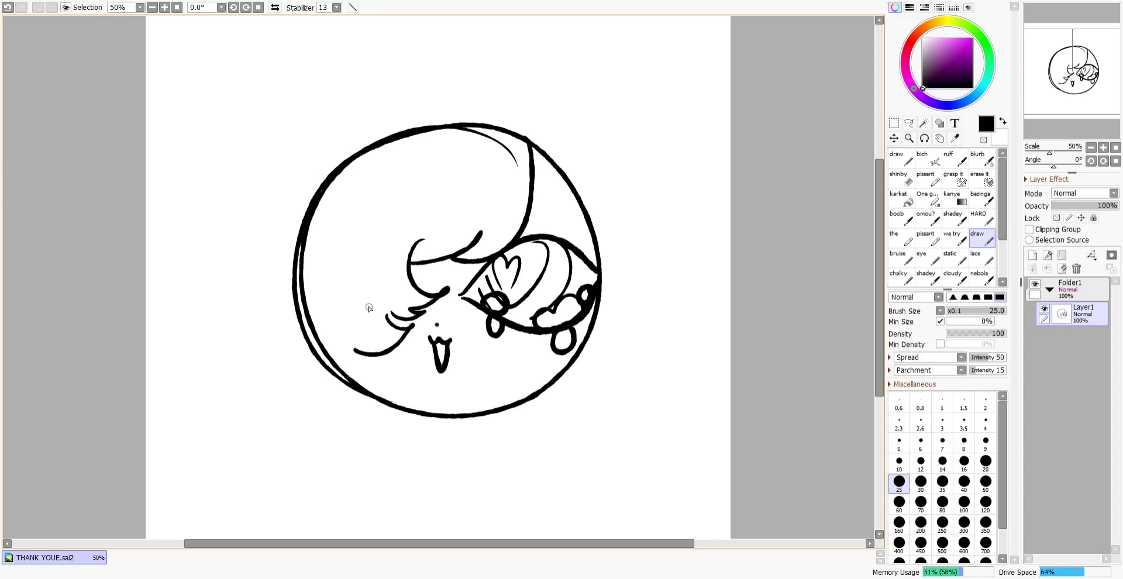
Step: Sketch fluffy hair around the head and an ear on the right side
{"action": "left_click_drag", "start_coordinate": [518, 50], "coordinate": [307, 105]}
{"action": "left_click_drag", "start_coordinate": [299, 116], "coordinate": [225, 190]}
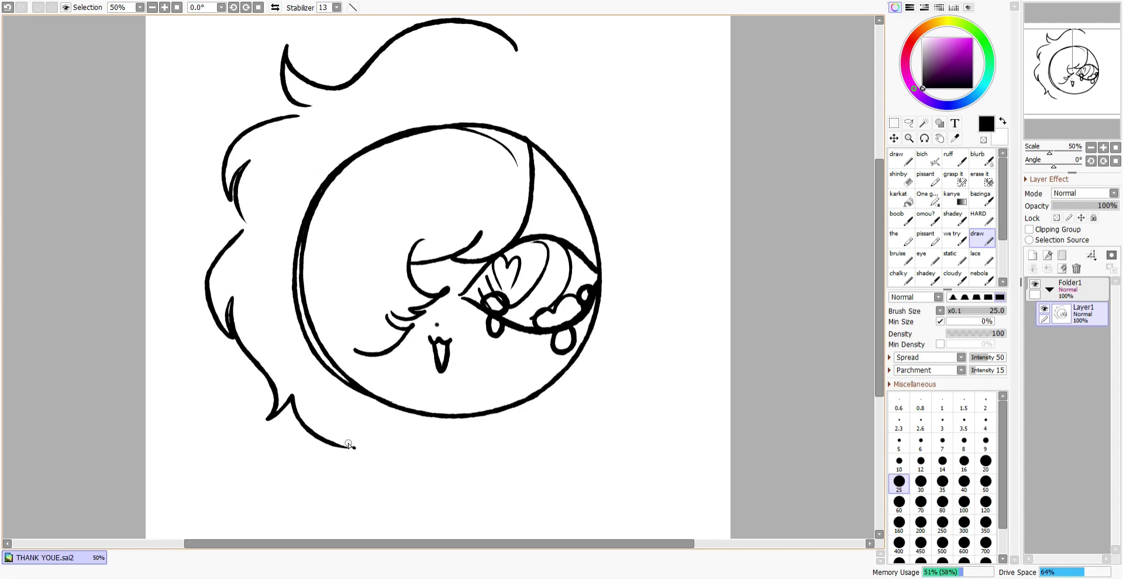
{"action": "key", "text": "ctrl+z"}
{"action": "left_click_drag", "start_coordinate": [245, 228], "coordinate": [283, 373]}
{"action": "left_click_drag", "start_coordinate": [533, 52], "coordinate": [658, 219]}
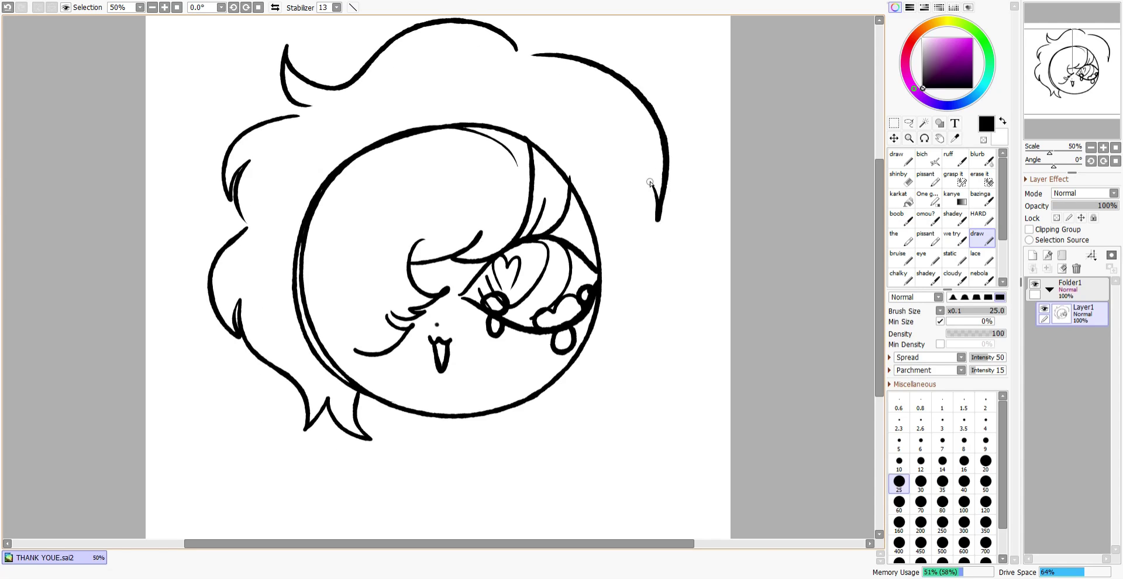
{"action": "key", "text": "ctrl+z"}
{"action": "left_click_drag", "start_coordinate": [600, 263], "coordinate": [553, 382]}
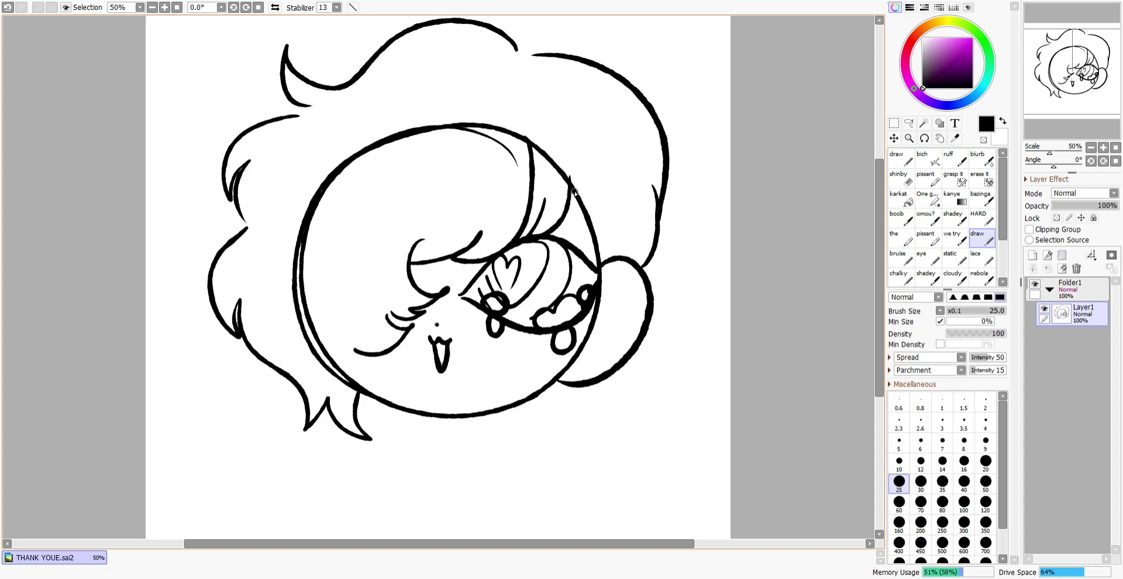
{"action": "left_click", "coordinate": [1090, 146]}
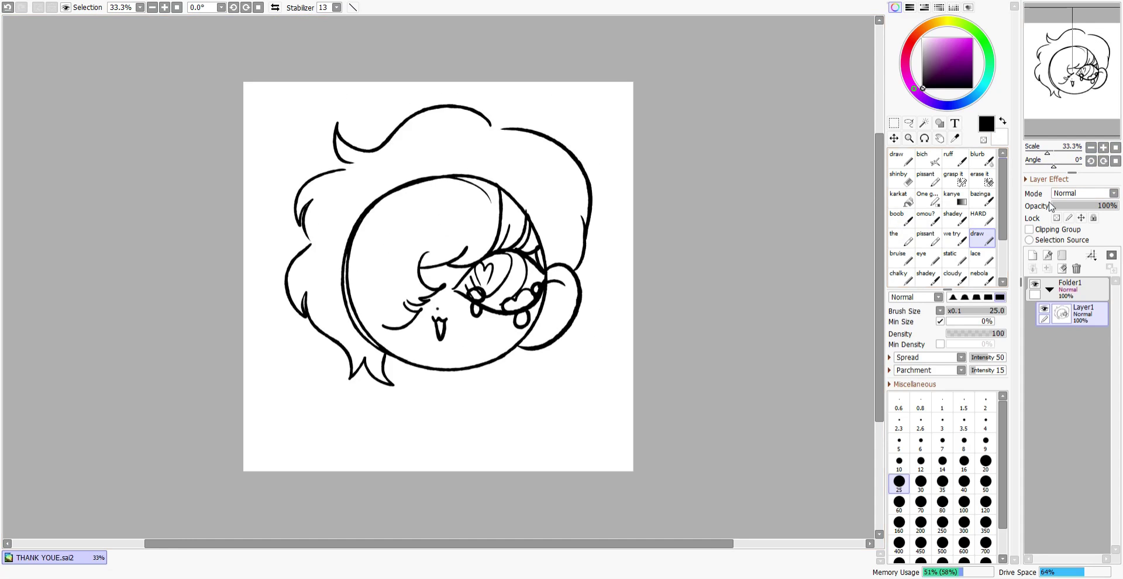
Step: Fade the sketch, add a lineart layer, and ink the top hair curve
{"action": "left_click_drag", "start_coordinate": [1080, 210], "coordinate": [1056, 205]}
{"action": "left_click", "coordinate": [1033, 255]}
{"action": "left_click", "coordinate": [1104, 147]}
{"action": "left_click", "coordinate": [983, 238]}
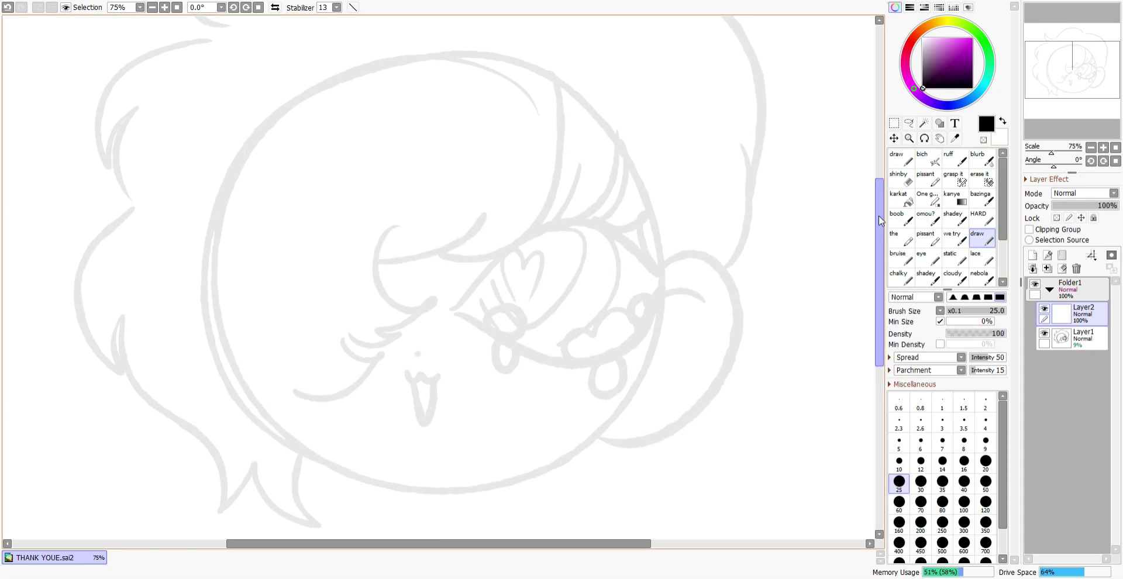
{"action": "left_click_drag", "start_coordinate": [648, 110], "coordinate": [298, 79]}
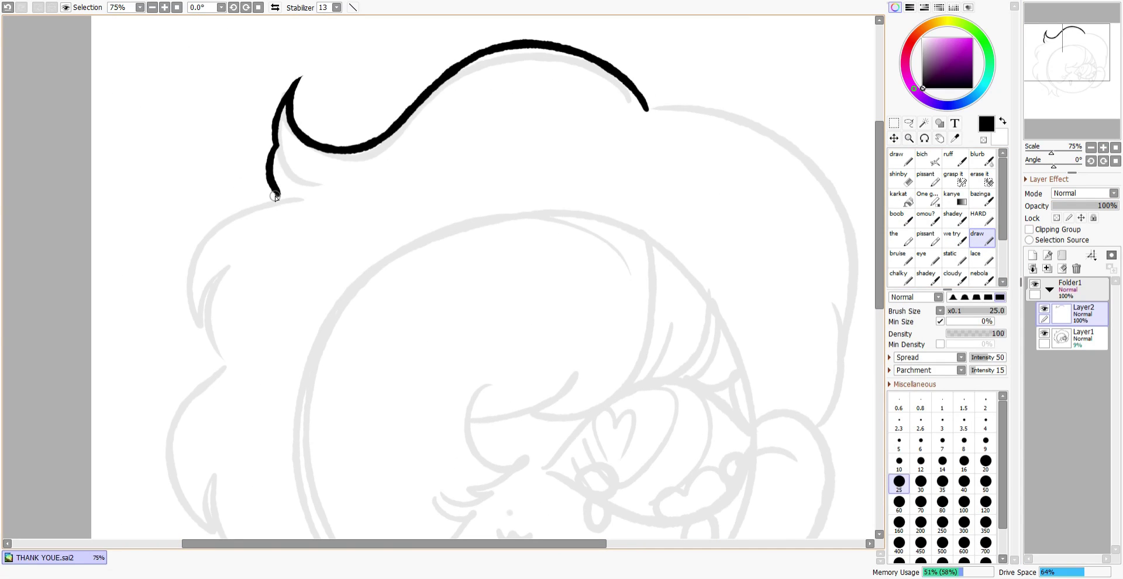
{"action": "left_click_drag", "start_coordinate": [275, 196], "coordinate": [204, 341]}
{"action": "scroll", "coordinate": [790, 258], "scroll_direction": "down", "scroll_amount": 5}
{"action": "mouse_move", "coordinate": [217, 139]}
{"action": "left_mouse_down"}
{"action": "mouse_move", "coordinate": [201, 293]}
{"action": "mouse_move", "coordinate": [268, 425]}
{"action": "left_mouse_up"}
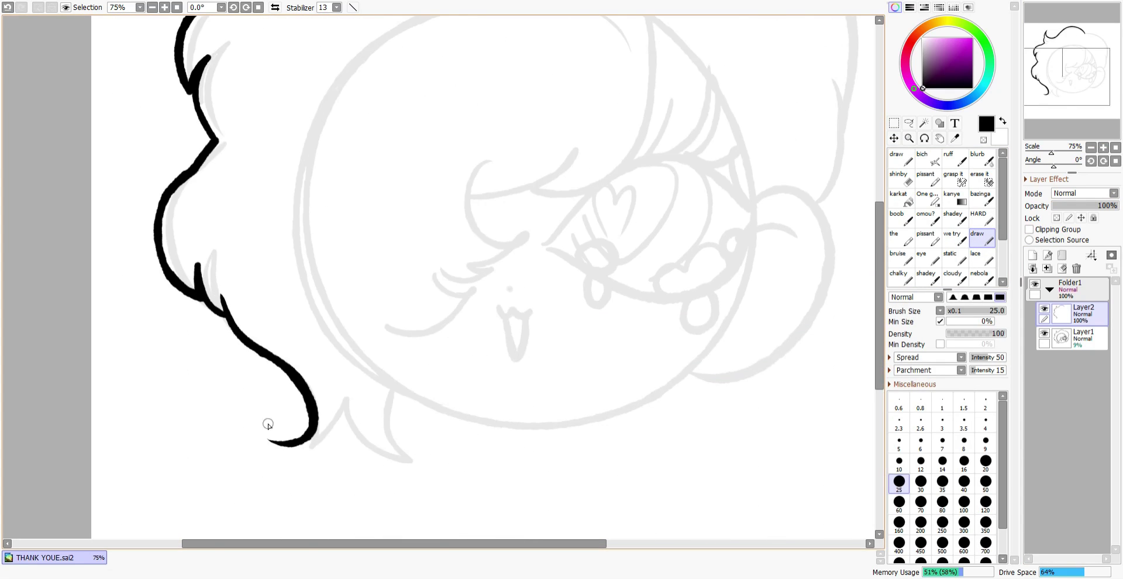
Step: Ink the left hair outline with a pointed tip, and the eye outline
{"action": "key", "text": "ctrl+z"}
{"action": "mouse_move", "coordinate": [219, 297]}
{"action": "left_mouse_down"}
{"action": "mouse_move", "coordinate": [289, 433]}
{"action": "mouse_move", "coordinate": [426, 467]}
{"action": "left_mouse_up"}
{"action": "left_click_drag", "start_coordinate": [397, 397], "coordinate": [425, 468]}
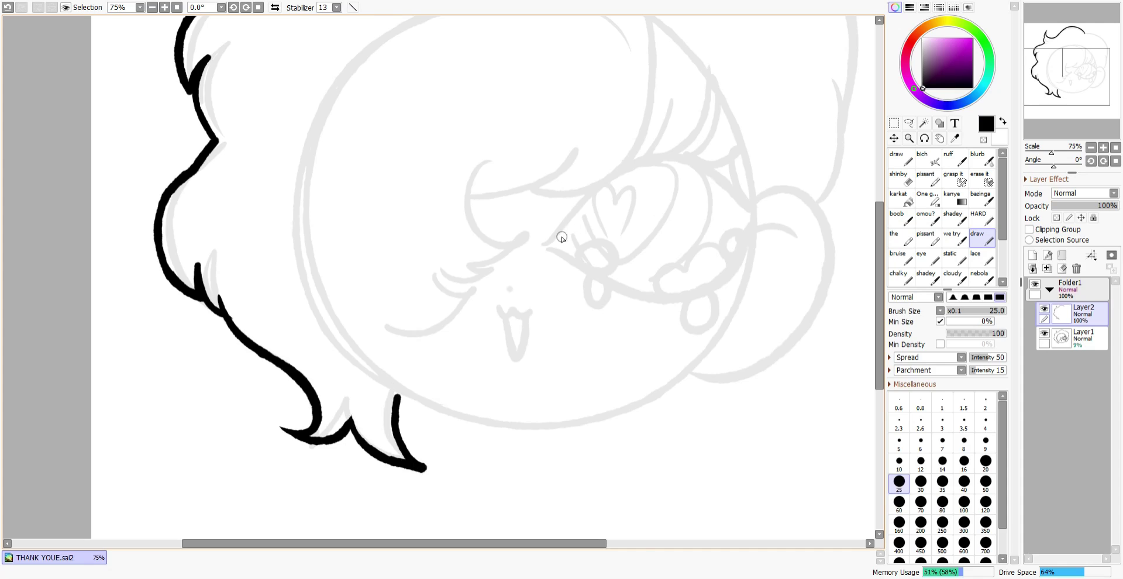
{"action": "mouse_move", "coordinate": [541, 243]}
{"action": "left_mouse_down"}
{"action": "mouse_move", "coordinate": [768, 226]}
{"action": "mouse_move", "coordinate": [702, 298]}
{"action": "left_mouse_up"}
{"action": "key", "text": "ctrl+z"}
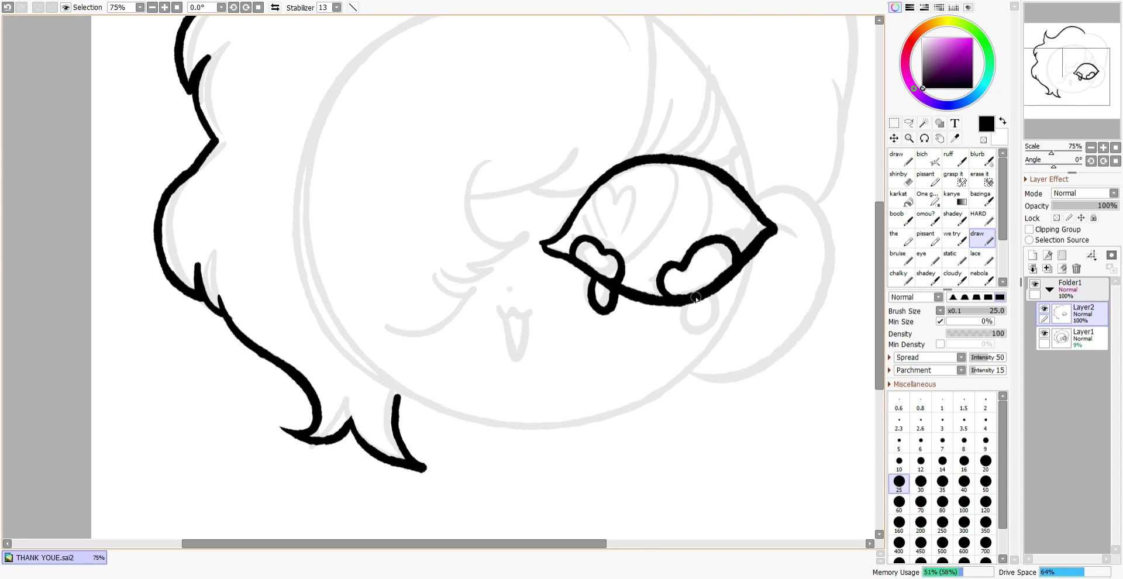
{"action": "scroll", "coordinate": [519, 254], "scroll_direction": "down", "scroll_amount": 1}
Step: Ink the nose dot and open mouth, flipping the canvas to check
{"action": "left_click", "coordinate": [518, 246]}
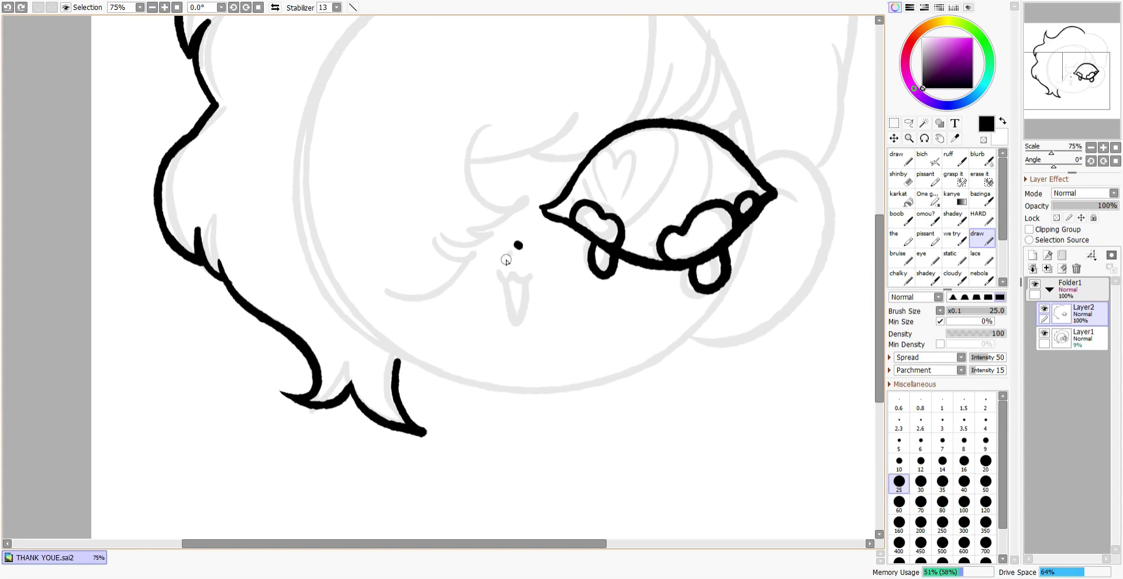
{"action": "left_click_drag", "start_coordinate": [507, 258], "coordinate": [532, 260]}
{"action": "key", "text": "h"}
{"action": "key", "text": "h"}
{"action": "scroll", "coordinate": [526, 264], "scroll_direction": "up", "scroll_amount": 2}
Step: Redraw the fringe arc above the eye and add a short fringe strand
{"action": "left_click_drag", "start_coordinate": [656, 86], "coordinate": [483, 194]}
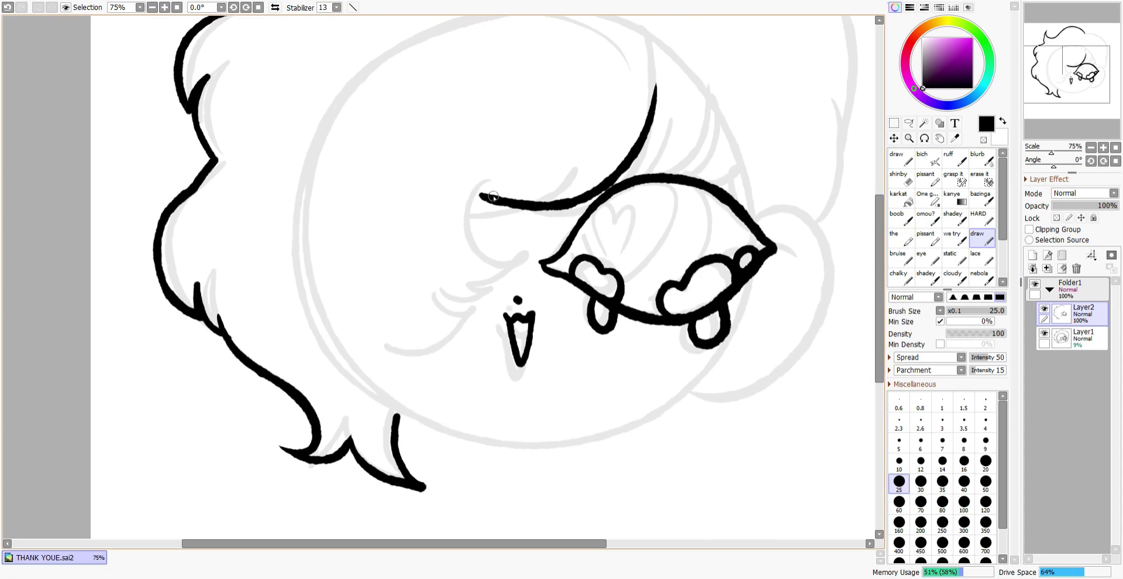
{"action": "key", "text": "ctrl+z"}
{"action": "key", "text": "h"}
{"action": "left_click_drag", "start_coordinate": [238, 67], "coordinate": [425, 206]}
{"action": "left_click_drag", "start_coordinate": [328, 180], "coordinate": [382, 208]}
{"action": "key", "text": "h"}
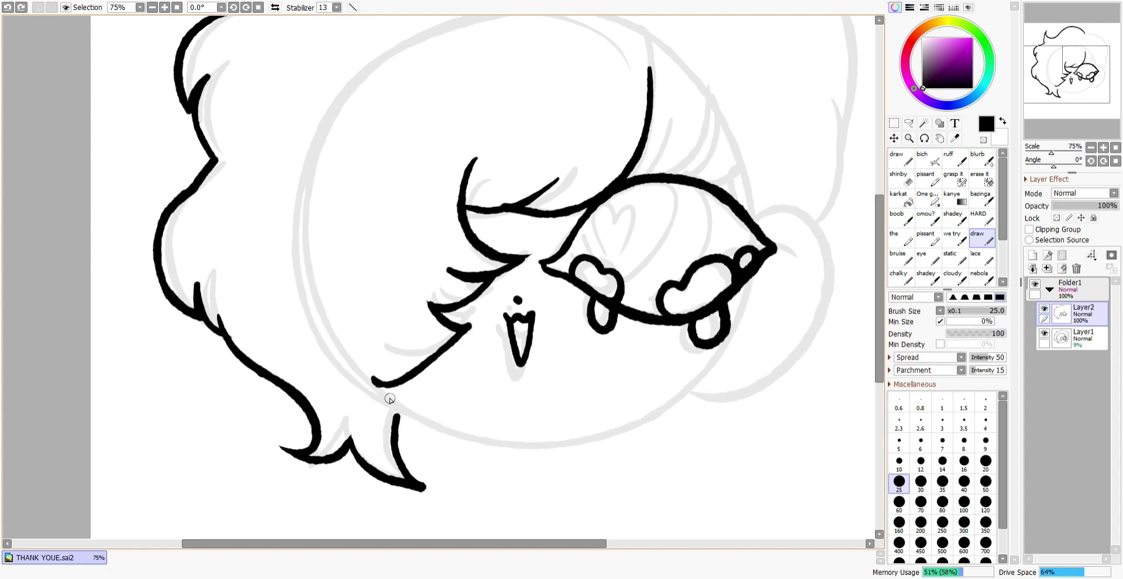
Step: Ink the chin and the ear, and extend the top hair outline rightward
{"action": "mouse_move", "coordinate": [375, 381]}
{"action": "left_mouse_down"}
{"action": "mouse_move", "coordinate": [527, 444]}
{"action": "mouse_move", "coordinate": [628, 421]}
{"action": "mouse_move", "coordinate": [452, 434]}
{"action": "mouse_move", "coordinate": [720, 332]}
{"action": "left_mouse_up"}
{"action": "key", "text": "ctrl+z"}
{"action": "key", "text": "ctrl+z"}
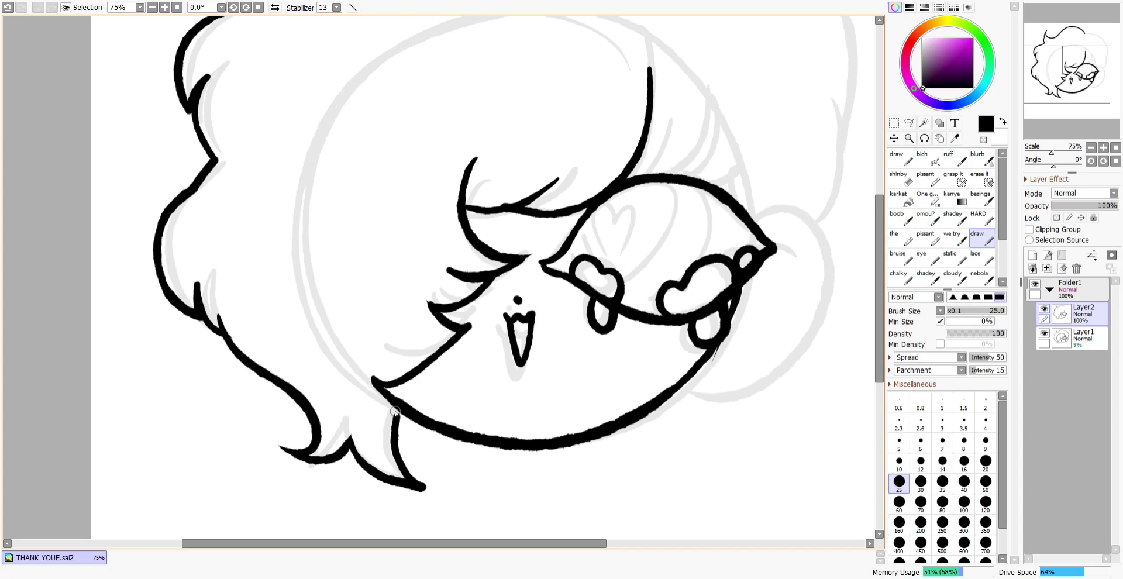
{"action": "scroll", "coordinate": [621, 279], "scroll_direction": "up", "scroll_amount": 3}
{"action": "left_click_drag", "start_coordinate": [654, 191], "coordinate": [657, 95]}
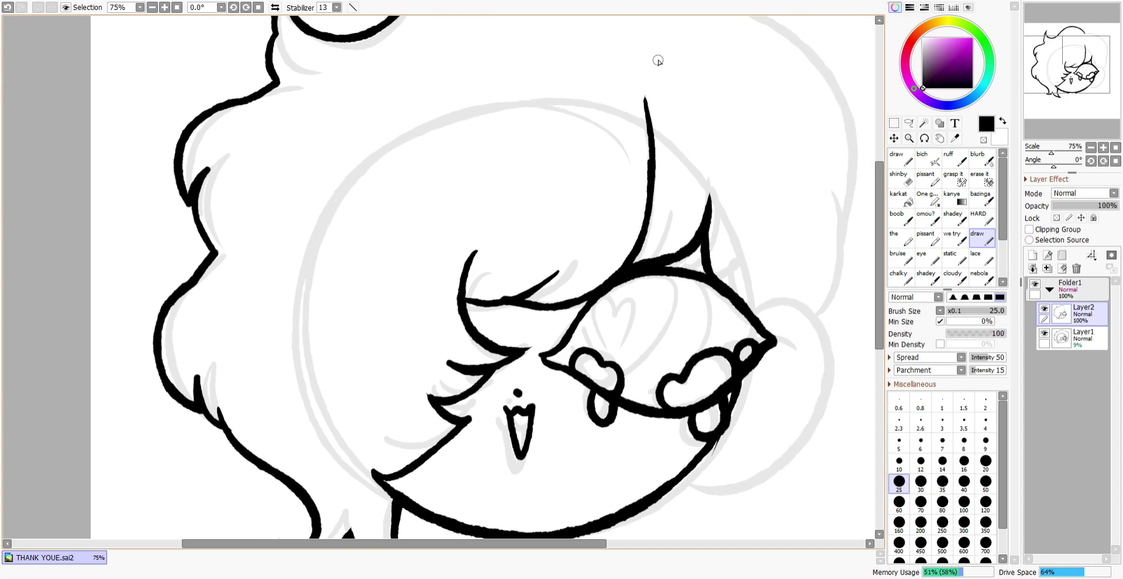
{"action": "scroll", "coordinate": [658, 60], "scroll_direction": "up", "scroll_amount": 3}
{"action": "left_click_drag", "start_coordinate": [313, 134], "coordinate": [457, 156]}
{"action": "mouse_move", "coordinate": [456, 157]}
{"action": "left_mouse_down"}
{"action": "mouse_move", "coordinate": [479, 283]}
{"action": "mouse_move", "coordinate": [467, 215]}
{"action": "mouse_move", "coordinate": [570, 307]}
{"action": "left_mouse_up"}
{"action": "key", "text": "ctrl+z"}
{"action": "mouse_move", "coordinate": [558, 306]}
{"action": "left_mouse_down"}
{"action": "mouse_move", "coordinate": [636, 176]}
{"action": "mouse_move", "coordinate": [647, 215]}
{"action": "left_mouse_up"}
{"action": "key", "text": "ctrl+z"}
{"action": "left_click_drag", "start_coordinate": [645, 96], "coordinate": [822, 426]}
{"action": "scroll", "coordinate": [833, 368], "scroll_direction": "down", "scroll_amount": 6}
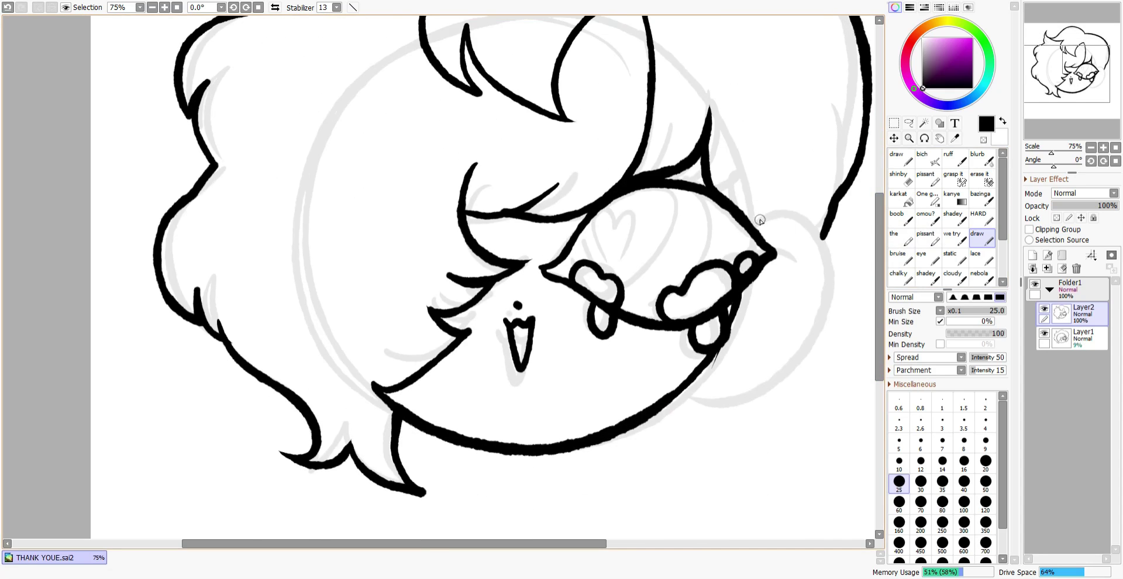
{"action": "left_click_drag", "start_coordinate": [822, 235], "coordinate": [719, 391]}
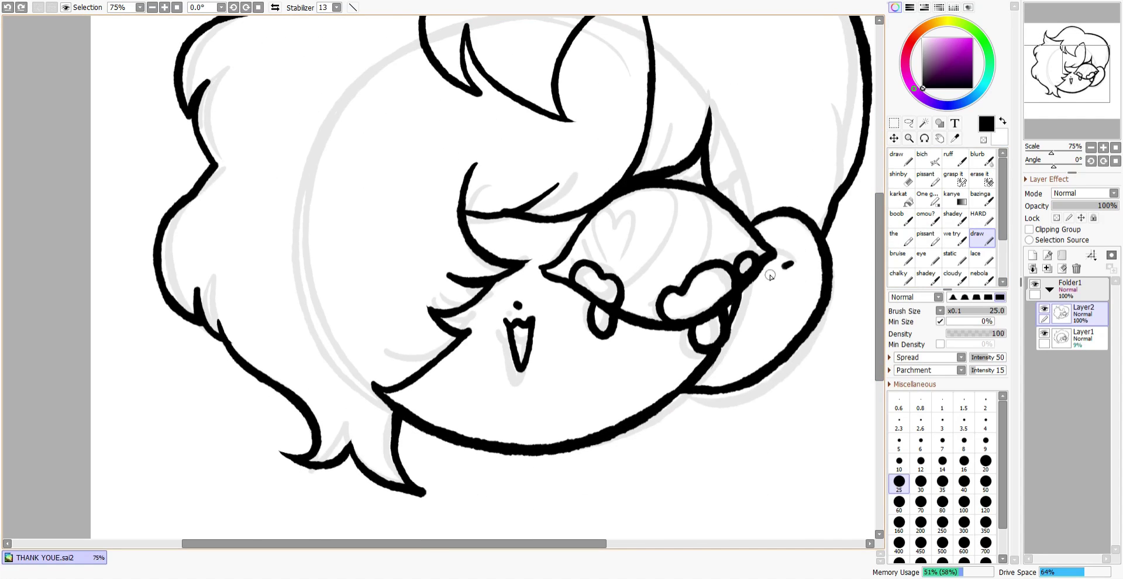
Step: Add a stroke near the bow and bucket-fill the right hair section black
{"action": "left_click_drag", "start_coordinate": [770, 275], "coordinate": [742, 347]}
{"action": "scroll", "coordinate": [769, 276], "scroll_direction": "down", "scroll_amount": 2}
{"action": "left_click", "coordinate": [940, 123]}
{"action": "left_click", "coordinate": [491, 158]}
{"action": "scroll", "coordinate": [491, 158], "scroll_direction": "up", "scroll_amount": 3}
Step: Fill the remaining dark hair black, select Folder1, and hide sketch Layer1
{"action": "left_click", "coordinate": [976, 237]}
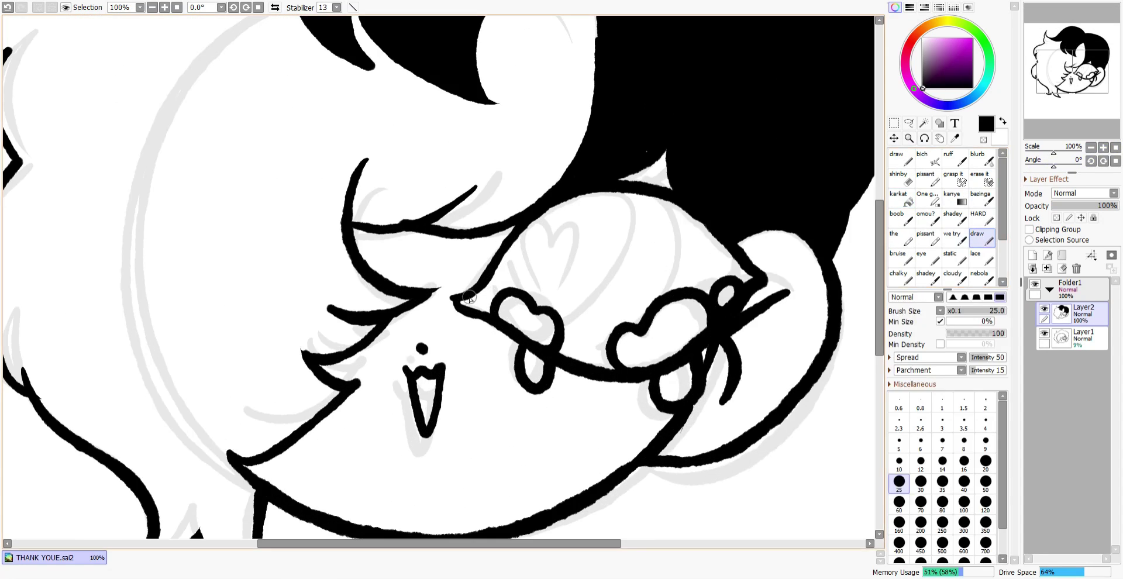
{"action": "scroll", "coordinate": [478, 332], "scroll_direction": "down", "scroll_amount": 3}
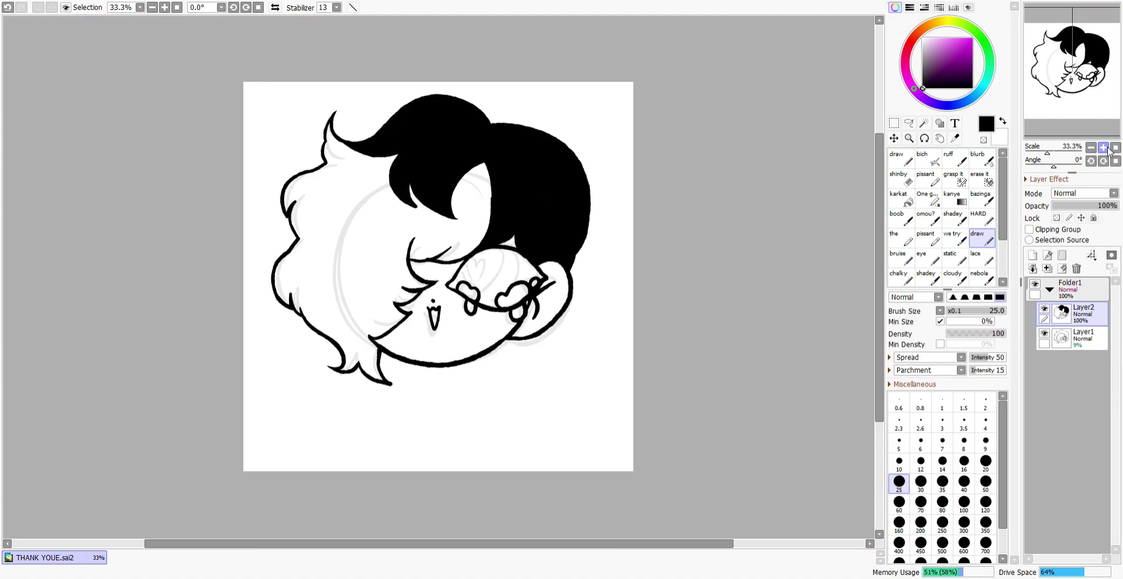
{"action": "scroll", "coordinate": [664, 165], "scroll_direction": "up", "scroll_amount": 3}
{"action": "scroll", "coordinate": [679, 121], "scroll_direction": "down", "scroll_amount": 2}
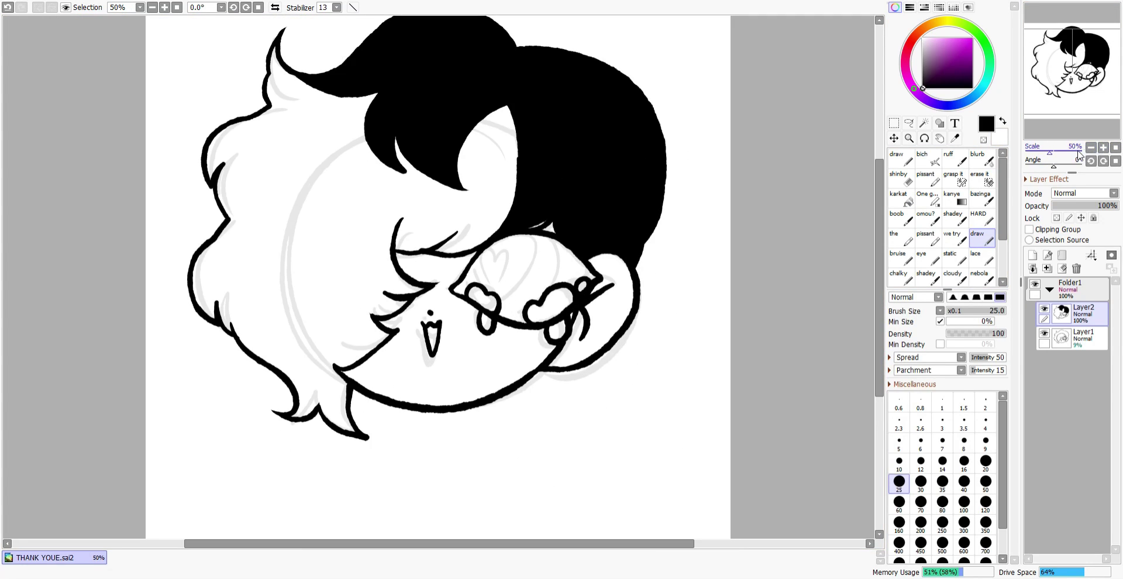
{"action": "left_click", "coordinate": [893, 138]}
{"action": "left_click", "coordinate": [1070, 287]}
{"action": "scroll", "coordinate": [703, 287], "scroll_direction": "down", "scroll_amount": 1}
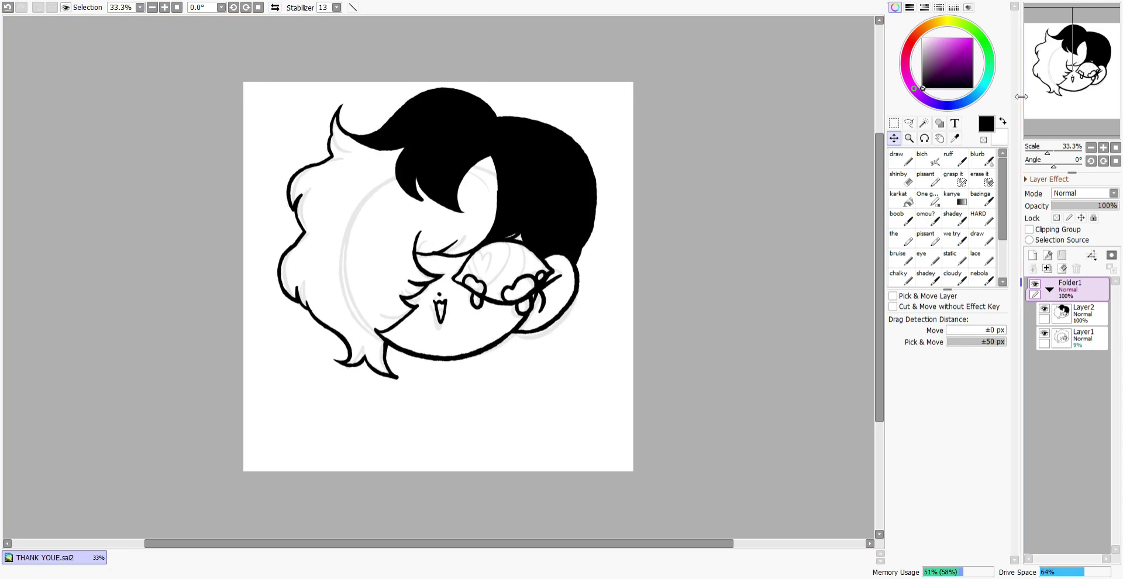
{"action": "scroll", "coordinate": [390, 89], "scroll_direction": "up", "scroll_amount": 2}
{"action": "left_click", "coordinate": [1043, 339]}
Step: Add a layer below the sketch and draw a grey-teal spiral around the heart eye
{"action": "left_click_drag", "start_coordinate": [1063, 368], "coordinate": [1064, 369]}
{"action": "left_click", "coordinate": [990, 74]}
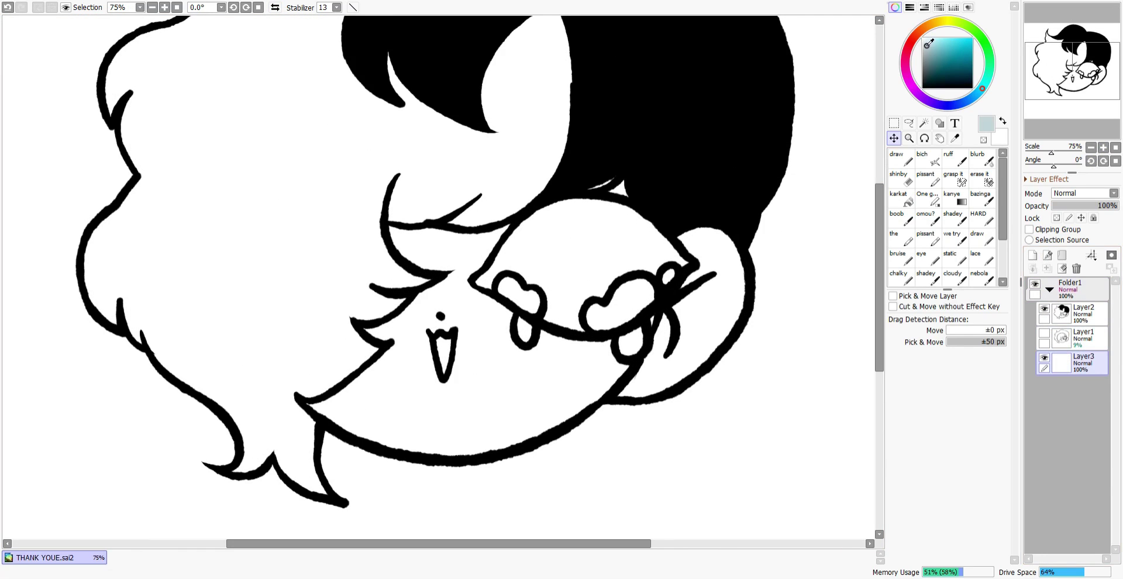
{"action": "left_click", "coordinate": [981, 237]}
{"action": "left_click", "coordinate": [927, 58]}
{"action": "left_click_drag", "start_coordinate": [525, 234], "coordinate": [546, 266]}
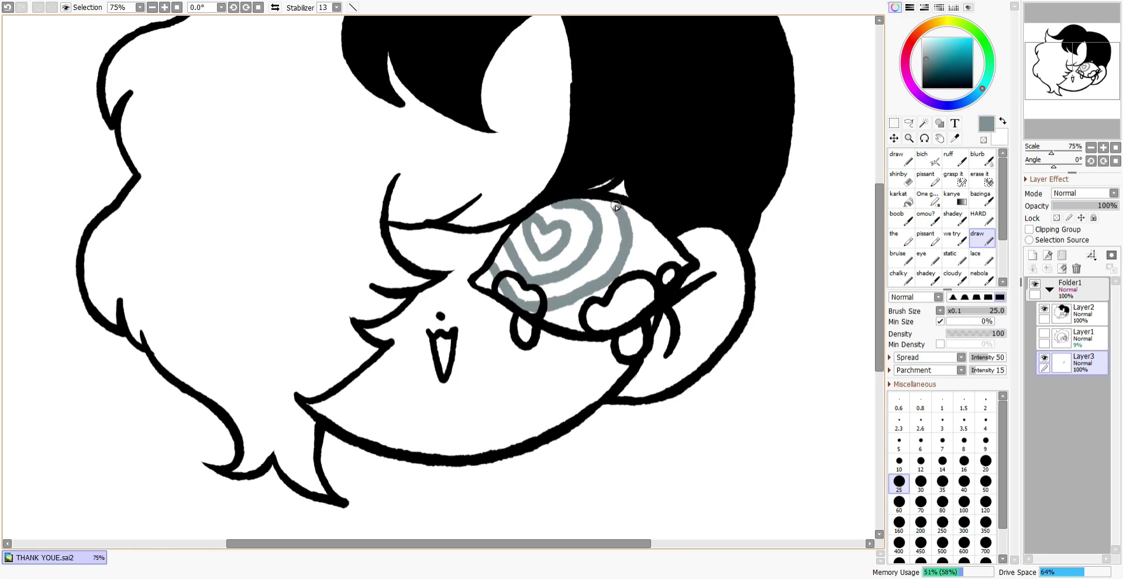
{"action": "left_click_drag", "start_coordinate": [516, 301], "coordinate": [672, 279]}
Step: Add a flat-colour layer under the spiral and magic-wand select the eye and hair
{"action": "left_click", "coordinate": [1032, 254]}
{"action": "left_click_drag", "start_coordinate": [1068, 368], "coordinate": [1066, 391]}
{"action": "left_click", "coordinate": [1044, 358]}
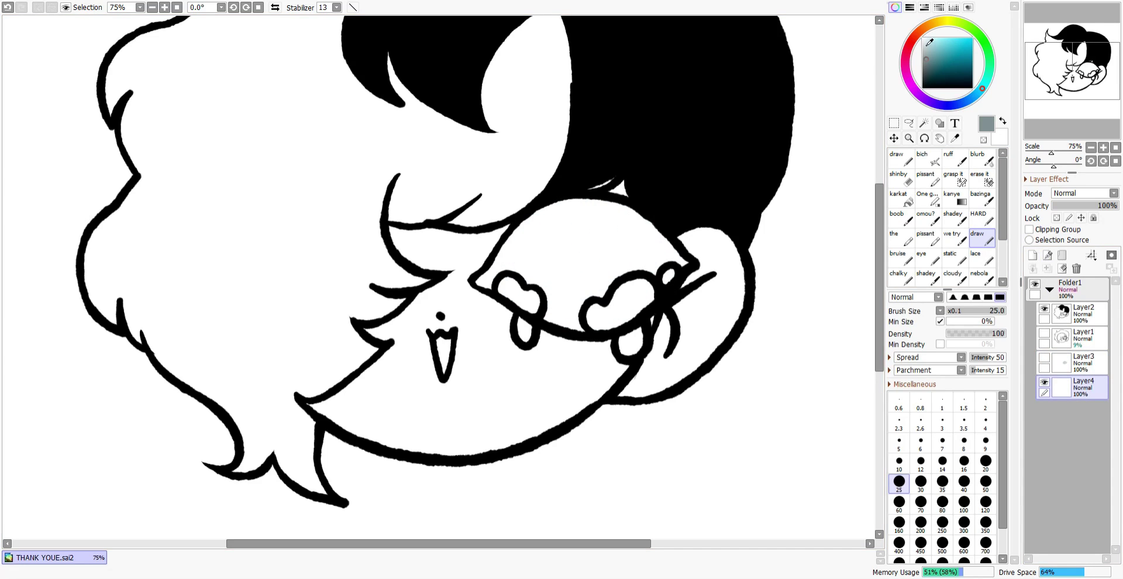
{"action": "left_click", "coordinate": [926, 44]}
{"action": "left_click", "coordinate": [924, 124]}
{"action": "left_click", "coordinate": [621, 251]}
{"action": "left_click", "coordinate": [264, 176]}
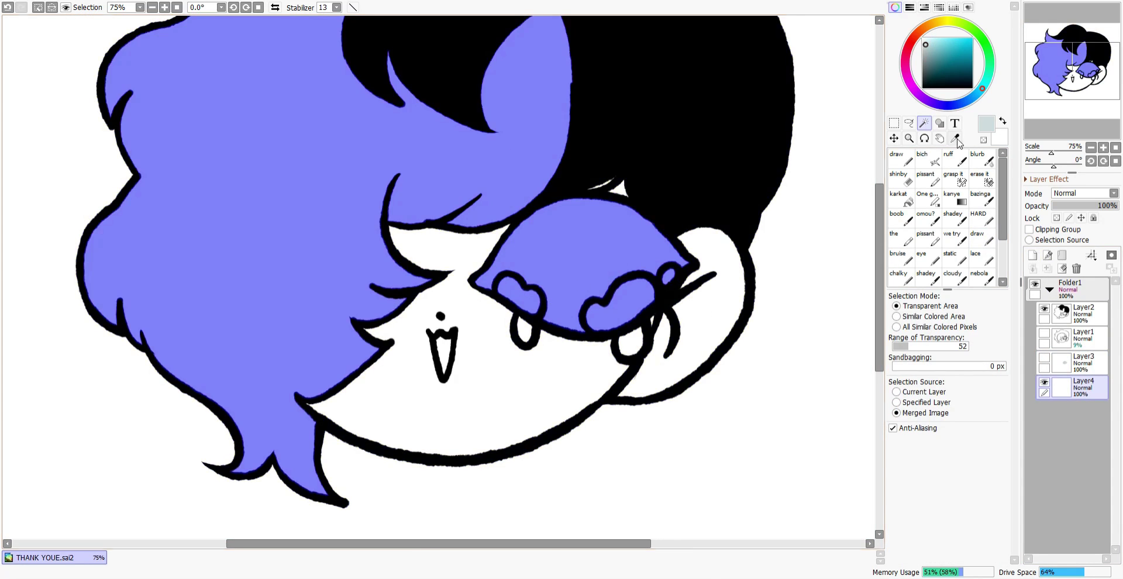
{"action": "scroll", "coordinate": [439, 277], "scroll_direction": "down", "scroll_amount": 2}
Step: Paint the selection pale grey with an 800px brush, deselect, and add another layer
{"action": "left_click", "coordinate": [951, 175]}
{"action": "left_click_drag", "start_coordinate": [427, 163], "coordinate": [519, 101]}
{"action": "key", "text": "ctrl+d"}
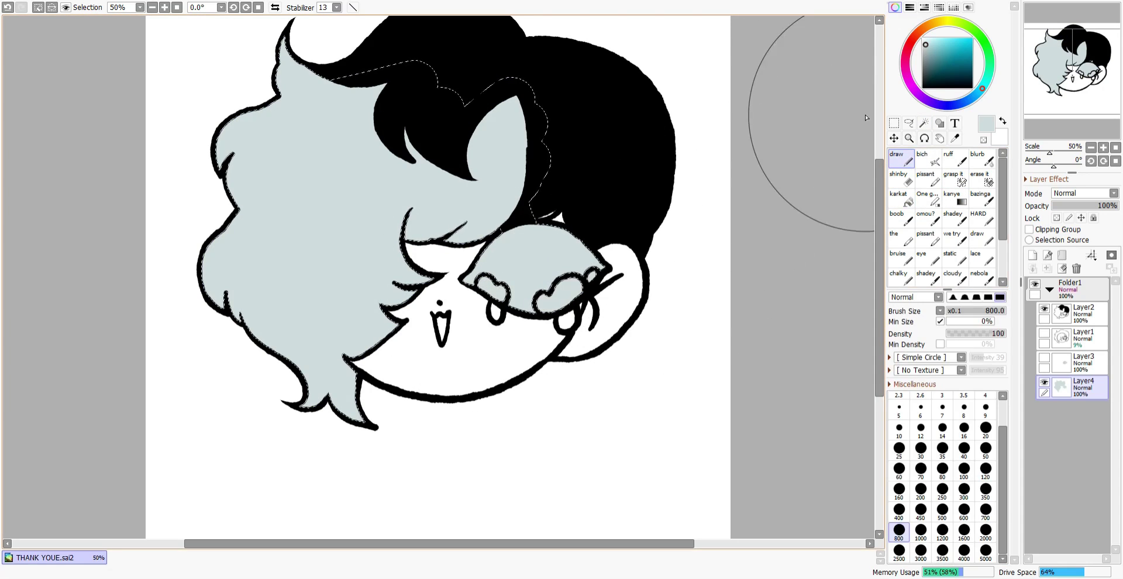
{"action": "left_click", "coordinate": [910, 123]}
{"action": "left_click", "coordinate": [1103, 147]}
{"action": "left_click", "coordinate": [1033, 268]}
{"action": "left_click", "coordinate": [982, 237]}
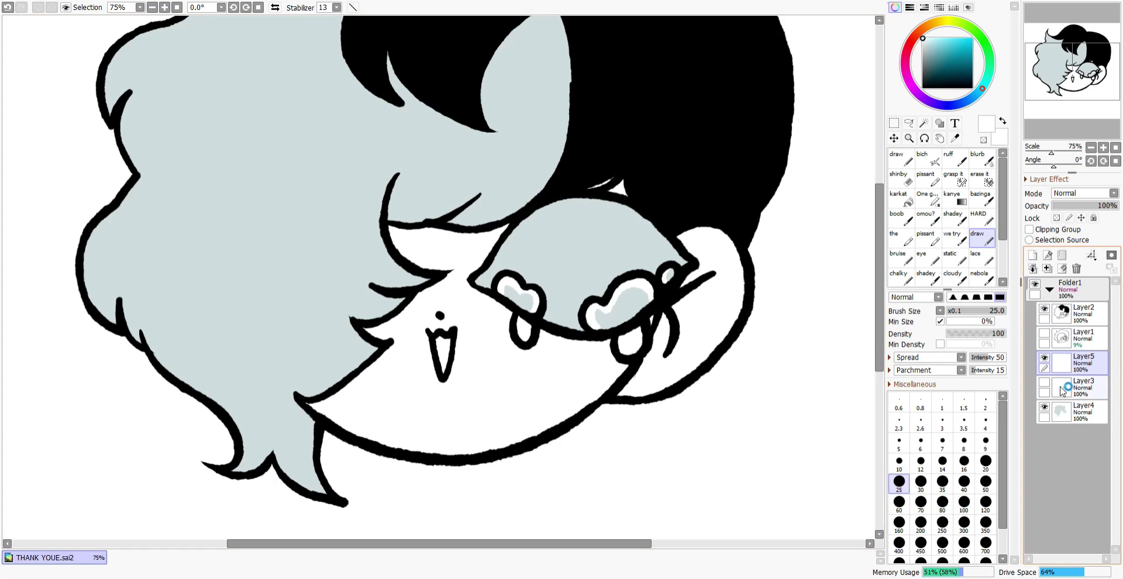
Step: Move the sketch layer to the bottom, show the spiral eye, and add a blush layer
{"action": "left_click_drag", "start_coordinate": [1080, 336], "coordinate": [1080, 419]}
{"action": "left_click", "coordinate": [1044, 358]}
{"action": "left_click", "coordinate": [1104, 149]}
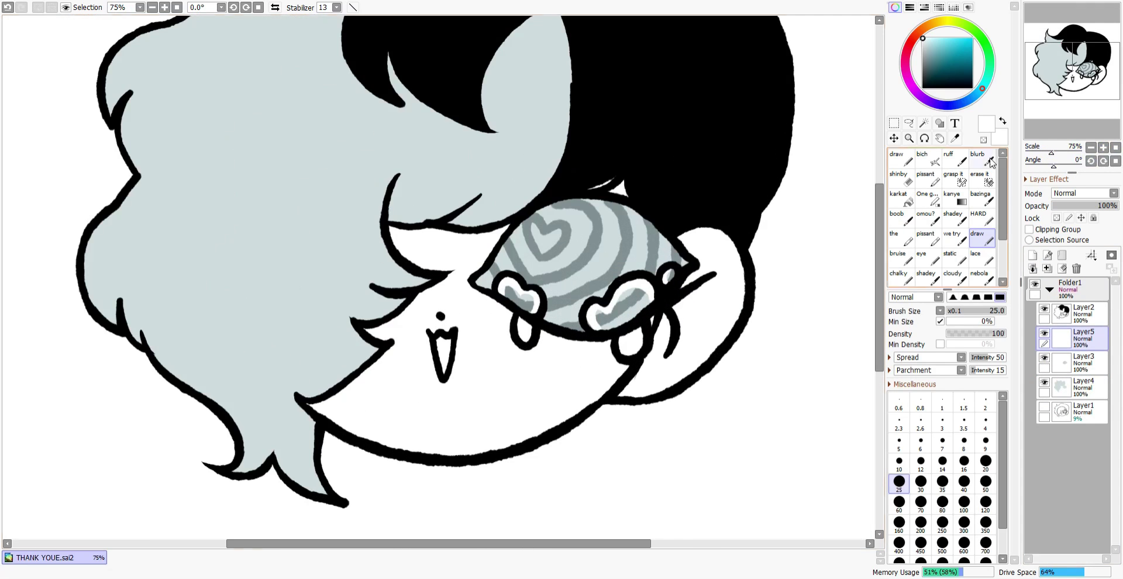
{"action": "left_click", "coordinate": [1033, 255]}
{"action": "left_click", "coordinate": [910, 42]}
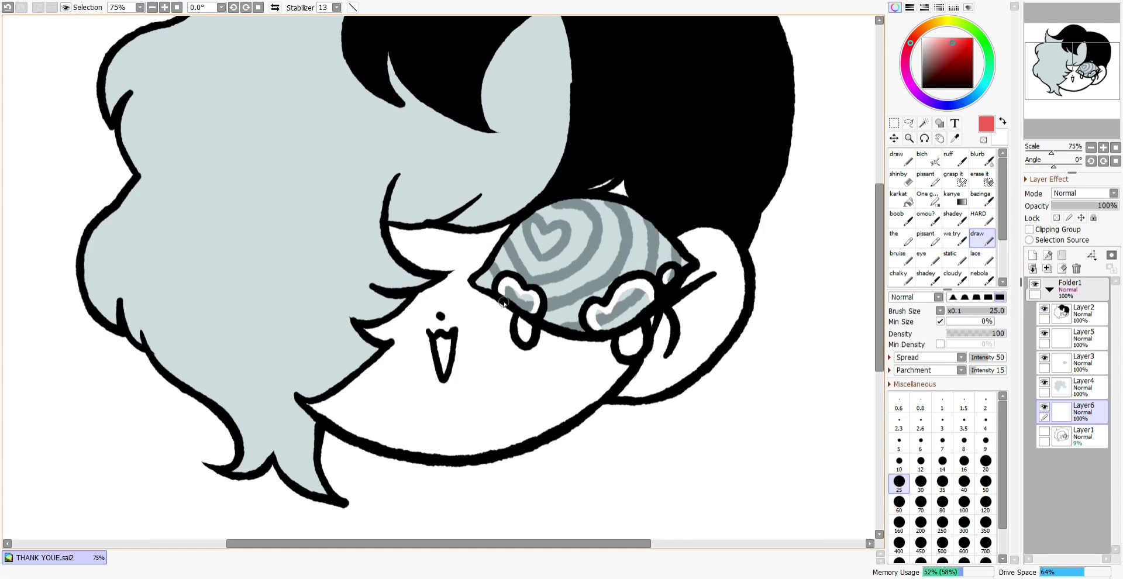
{"action": "left_click_drag", "start_coordinate": [539, 342], "coordinate": [629, 353]}
Step: Paint a soft pink blush crescent under the eye, plus pink nose and mouth
{"action": "key", "text": "ctrl+z"}
{"action": "left_click", "coordinate": [945, 40]}
{"action": "left_click_drag", "start_coordinate": [540, 336], "coordinate": [599, 357]}
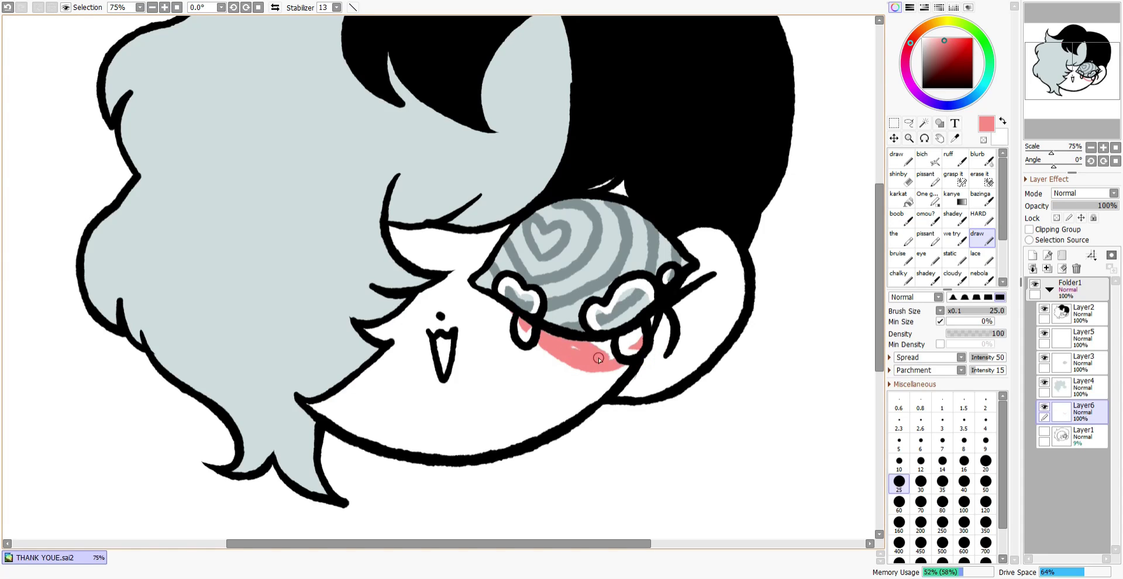
{"action": "left_click_drag", "start_coordinate": [442, 367], "coordinate": [445, 377]}
{"action": "left_click", "coordinate": [1084, 312]}
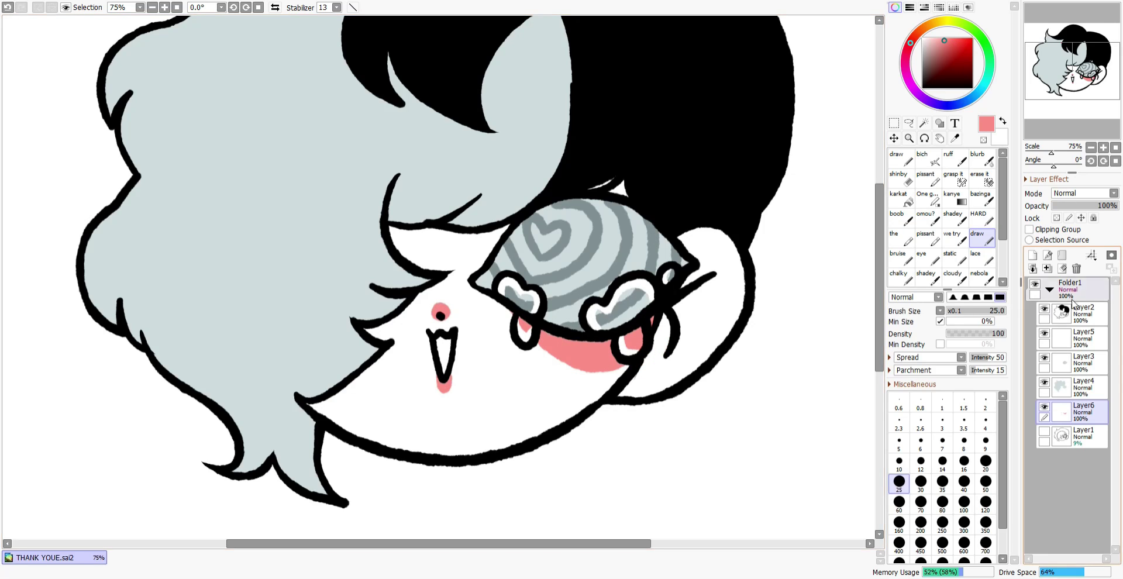
{"action": "left_click", "coordinate": [899, 175]}
Step: Rotate the canvas view and add a new layer for the lettering
{"action": "left_click", "coordinate": [1115, 148]}
{"action": "left_click", "coordinate": [955, 124]}
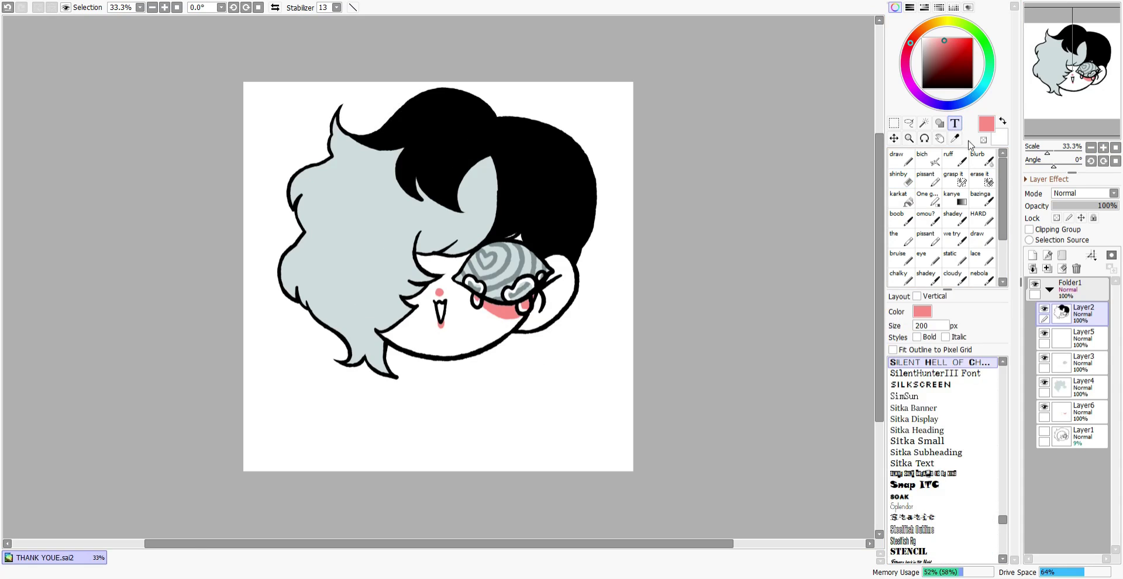
{"action": "left_click", "coordinate": [989, 249]}
{"action": "scroll", "coordinate": [439, 290], "scroll_direction": "up", "scroll_amount": 3}
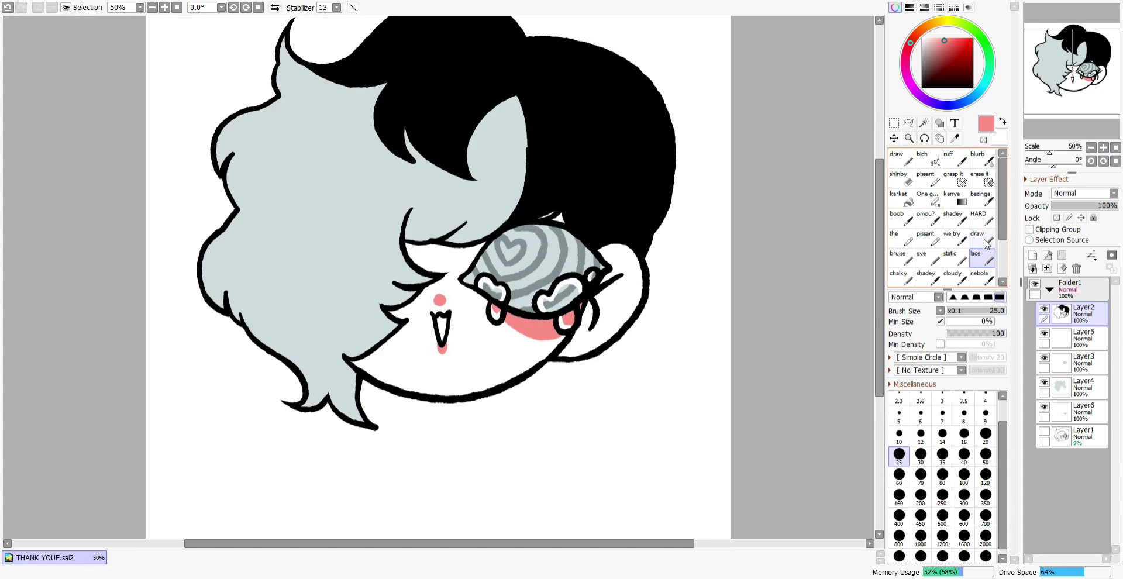
{"action": "mouse_move", "coordinate": [439, 290]}
{"action": "left_mouse_down"}
{"action": "mouse_move", "coordinate": [301, 347]}
{"action": "mouse_move", "coordinate": [347, 433]}
{"action": "left_mouse_up"}
{"action": "key", "text": "ctrl+shift+n"}
Step: Hand-letter 'THANK YOU!' in pink below the head
{"action": "mouse_move", "coordinate": [242, 355]}
{"action": "left_mouse_down"}
{"action": "mouse_move", "coordinate": [307, 301]}
{"action": "mouse_move", "coordinate": [400, 409]}
{"action": "left_mouse_up"}
{"action": "left_click_drag", "start_coordinate": [349, 279], "coordinate": [423, 380]}
{"action": "left_click_drag", "start_coordinate": [359, 356], "coordinate": [391, 330]}
{"action": "mouse_move", "coordinate": [444, 369]}
{"action": "left_mouse_down"}
{"action": "mouse_move", "coordinate": [383, 250]}
{"action": "mouse_move", "coordinate": [484, 344]}
{"action": "left_mouse_up"}
{"action": "mouse_move", "coordinate": [420, 327]}
{"action": "left_mouse_down"}
{"action": "mouse_move", "coordinate": [461, 305]}
{"action": "mouse_move", "coordinate": [499, 187]}
{"action": "mouse_move", "coordinate": [561, 279]}
{"action": "left_mouse_up"}
{"action": "scroll", "coordinate": [870, 265], "scroll_direction": "up", "scroll_amount": 3}
{"action": "left_click_drag", "start_coordinate": [526, 220], "coordinate": [620, 271]}
{"action": "mouse_move", "coordinate": [600, 221]}
{"action": "left_mouse_down"}
{"action": "mouse_move", "coordinate": [665, 351]}
{"action": "mouse_move", "coordinate": [679, 234]}
{"action": "mouse_move", "coordinate": [626, 201]}
{"action": "mouse_move", "coordinate": [772, 150]}
{"action": "mouse_move", "coordinate": [794, 233]}
{"action": "left_mouse_up"}
{"action": "key", "text": "ctrl+z"}
Step: Transform the lettering with Reverse Horizontal and Deform to stretch it wider
{"action": "left_click", "coordinate": [799, 254]}
{"action": "key", "text": "ctrl+0"}
{"action": "key", "text": "m"}
{"action": "left_click", "coordinate": [947, 434]}
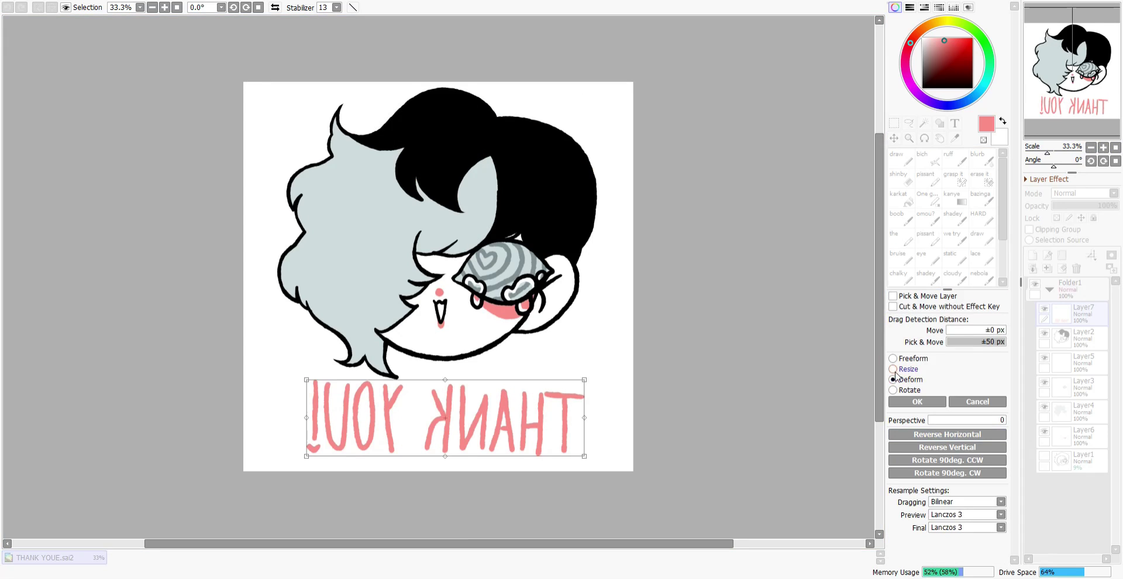
{"action": "left_click", "coordinate": [978, 401]}
{"action": "left_click", "coordinate": [898, 379]}
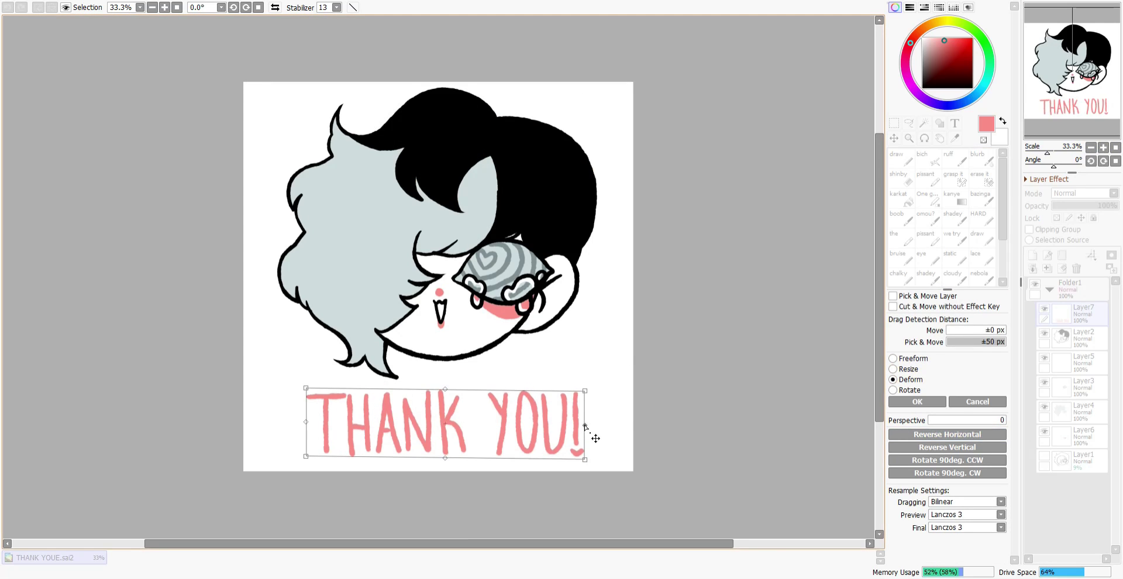
{"action": "key", "text": "Return"}
{"action": "key", "text": "ctrl+t"}
{"action": "key", "text": "Return"}
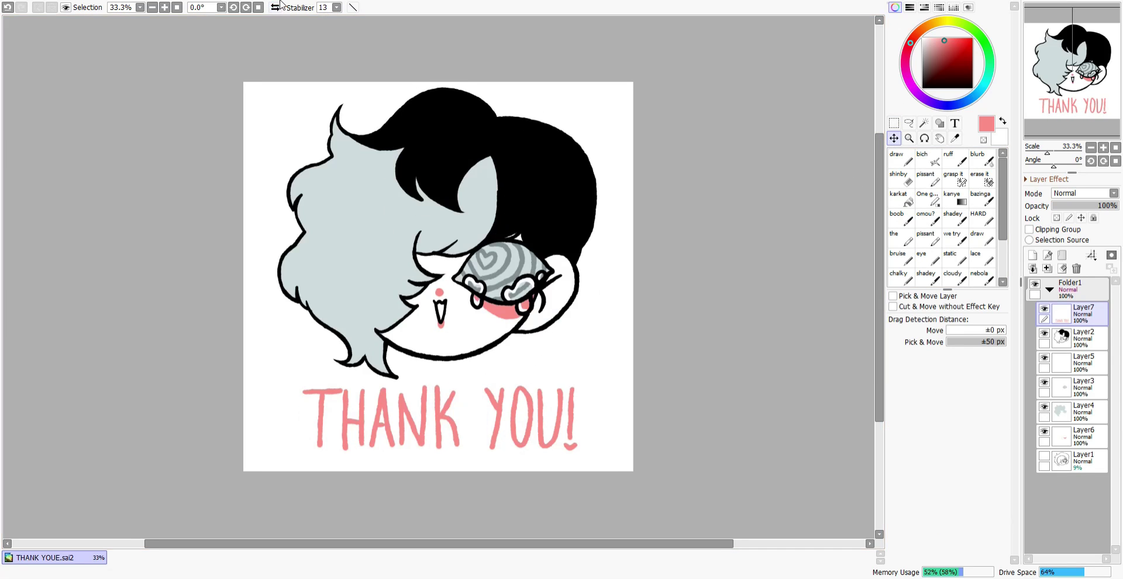
{"action": "scroll", "coordinate": [298, 157], "scroll_direction": "up", "scroll_amount": 2}
Step: Extend the black hair at the top of the head
{"action": "key", "text": "b"}
{"action": "scroll", "coordinate": [297, 156], "scroll_direction": "up", "scroll_amount": 1}
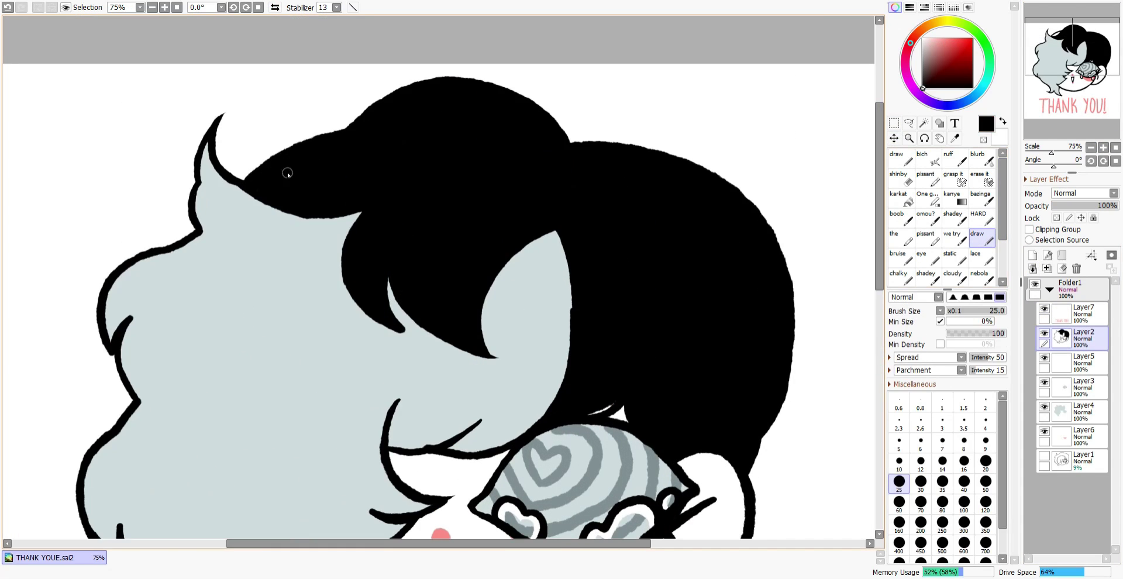
{"action": "left_click", "coordinate": [1114, 148]}
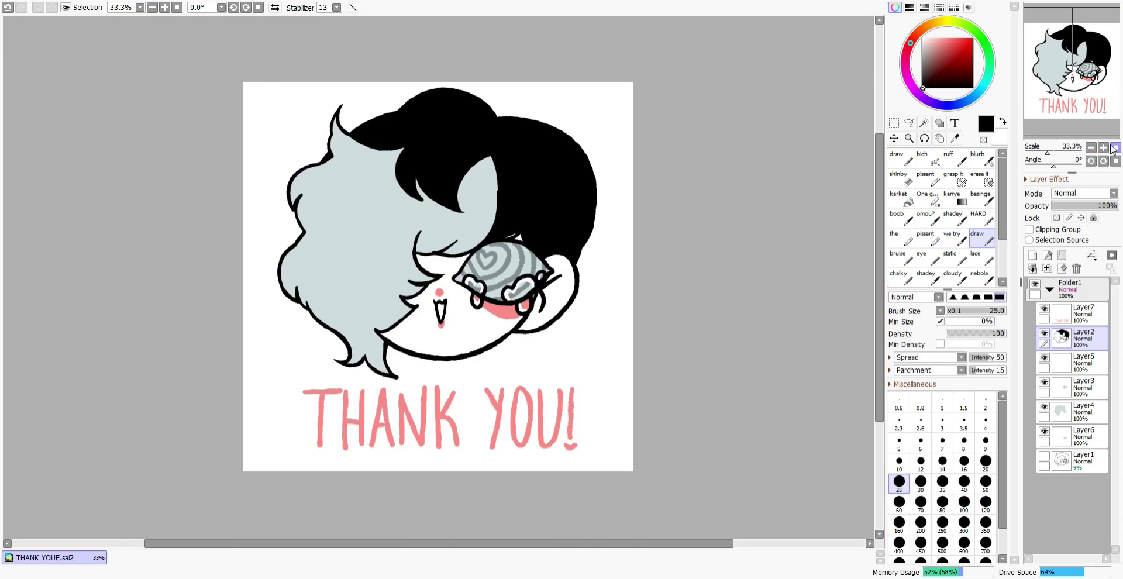
{"action": "left_click_drag", "start_coordinate": [395, 147], "coordinate": [401, 183]}
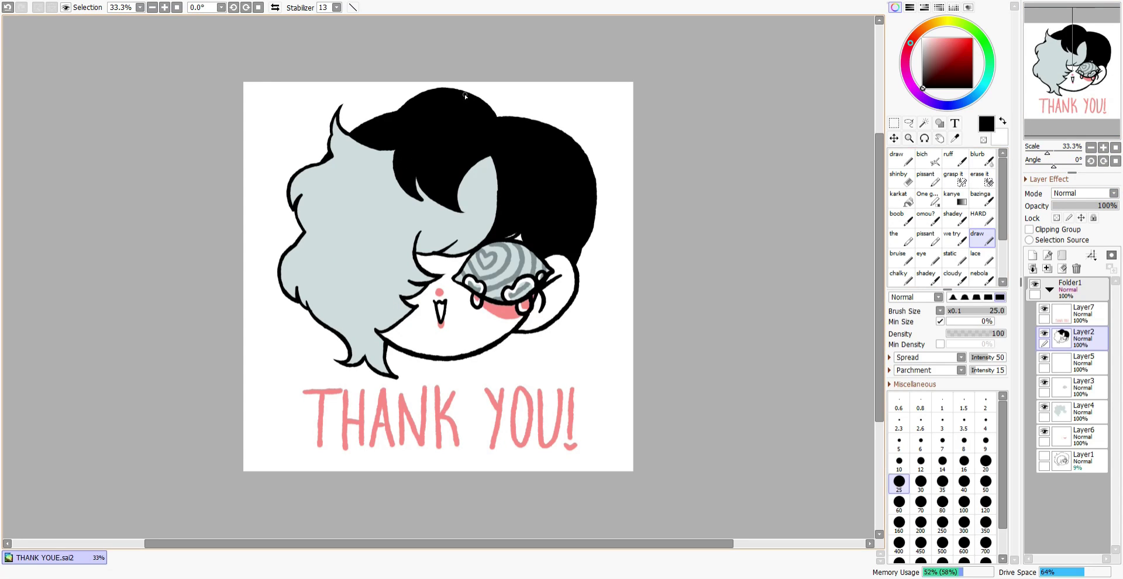
{"action": "left_click", "coordinate": [1103, 148]}
Step: Paint magenta-pink Multiply shading across the eye and lower both shading layers' opacity
{"action": "left_click", "coordinate": [1033, 255]}
{"action": "left_click", "coordinate": [917, 69]}
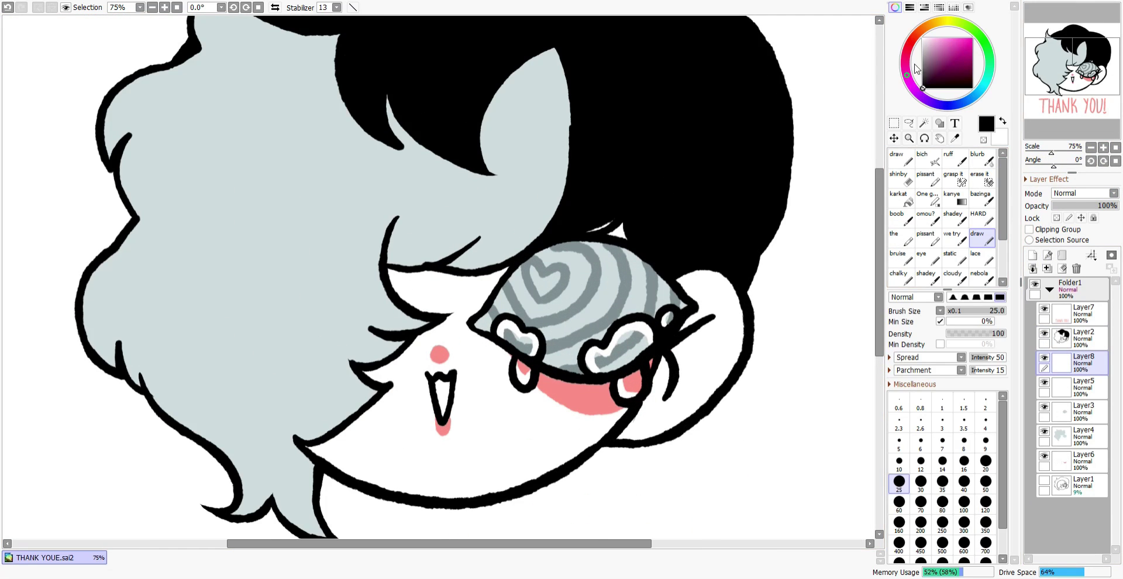
{"action": "mouse_move", "coordinate": [499, 264]}
{"action": "left_mouse_down"}
{"action": "mouse_move", "coordinate": [656, 163]}
{"action": "mouse_move", "coordinate": [499, 266]}
{"action": "left_mouse_up"}
{"action": "key", "text": "w"}
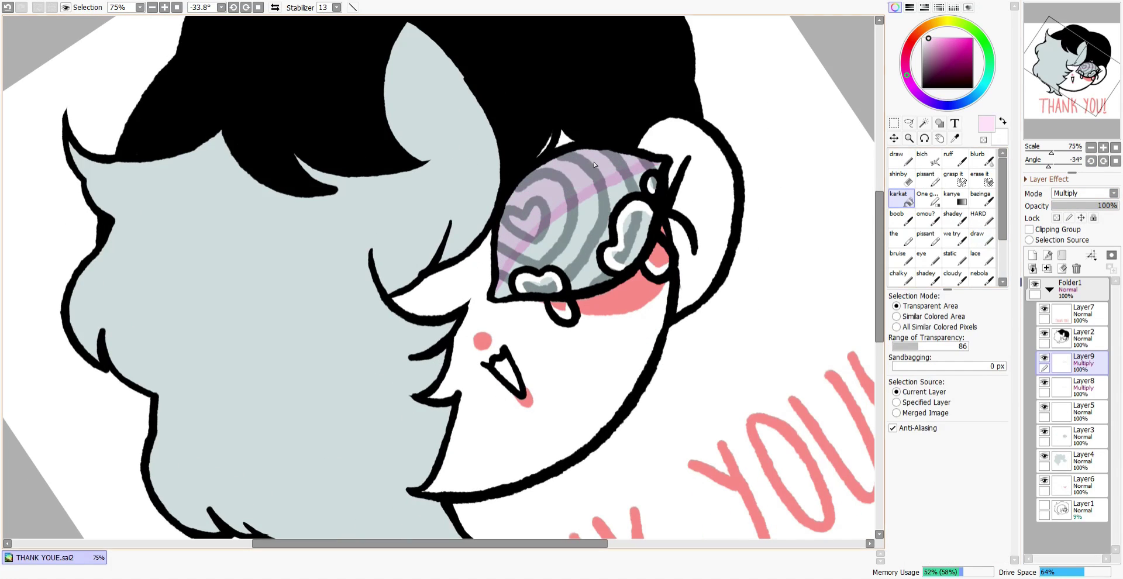
{"action": "key", "text": "ctrl+0"}
{"action": "left_click", "coordinate": [1058, 219]}
{"action": "key", "text": "b"}
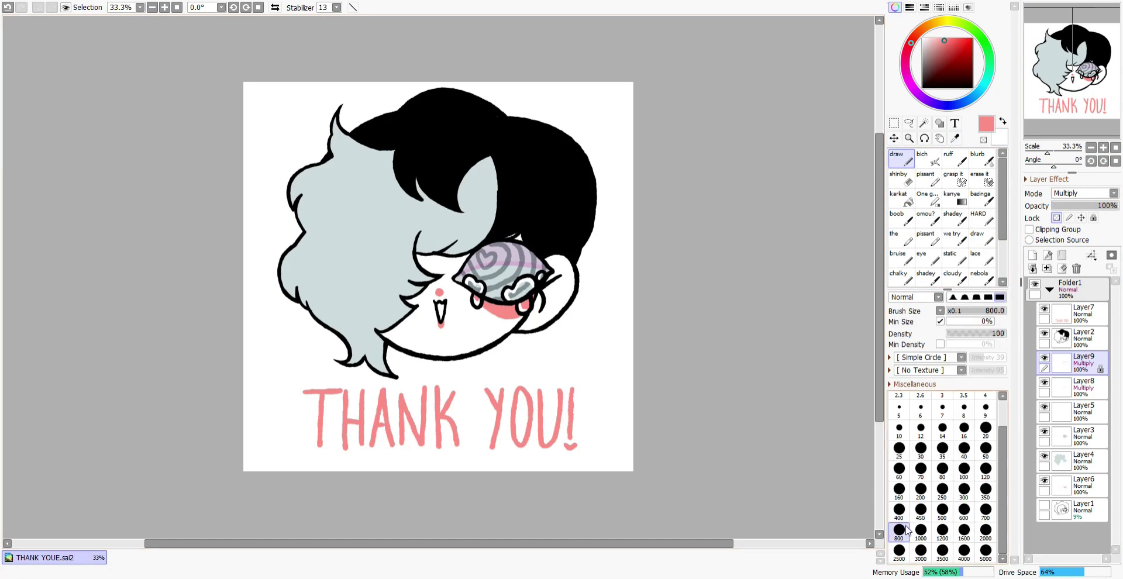
{"action": "left_click", "coordinate": [1083, 387]}
{"action": "left_click", "coordinate": [1074, 206]}
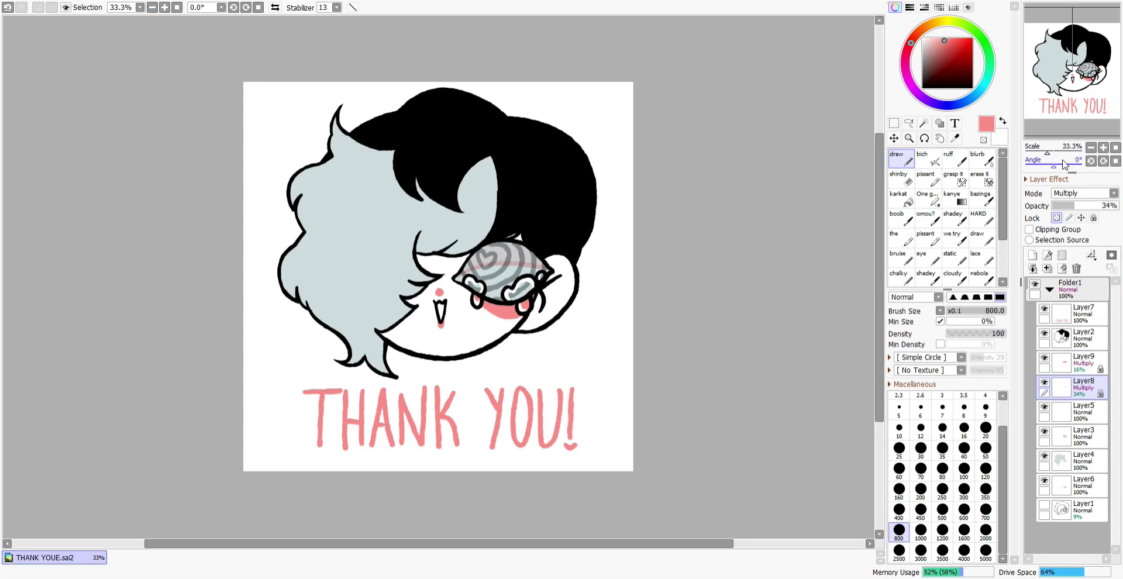
Step: Add Layer11 in Soft Light and paint soft pink over the hair
{"action": "key", "text": "w"}
{"action": "left_click", "coordinate": [253, 168]}
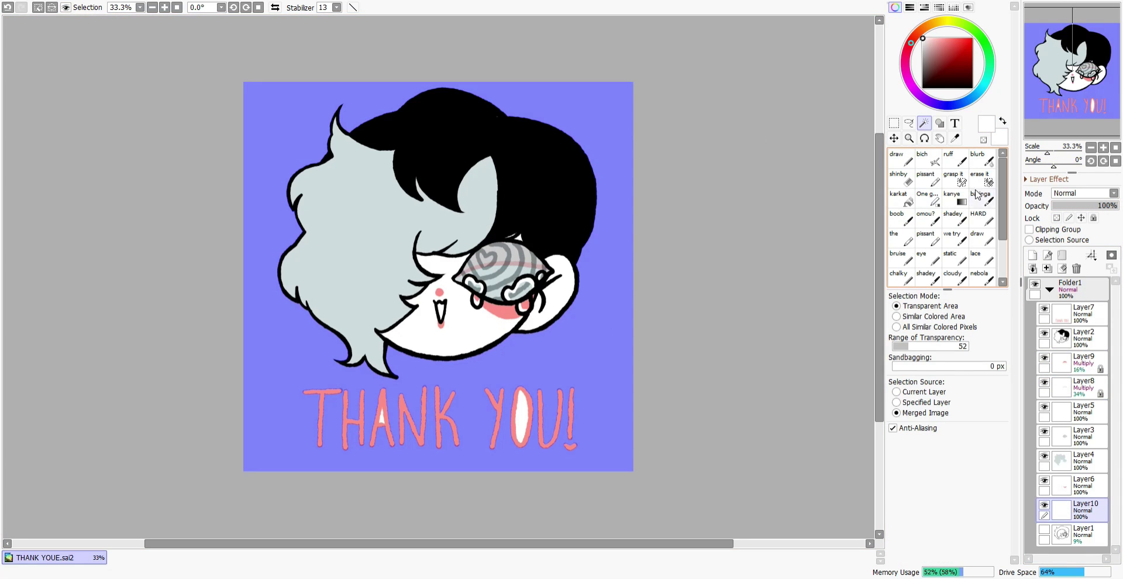
{"action": "left_click", "coordinate": [897, 158]}
{"action": "left_click", "coordinate": [1033, 255]}
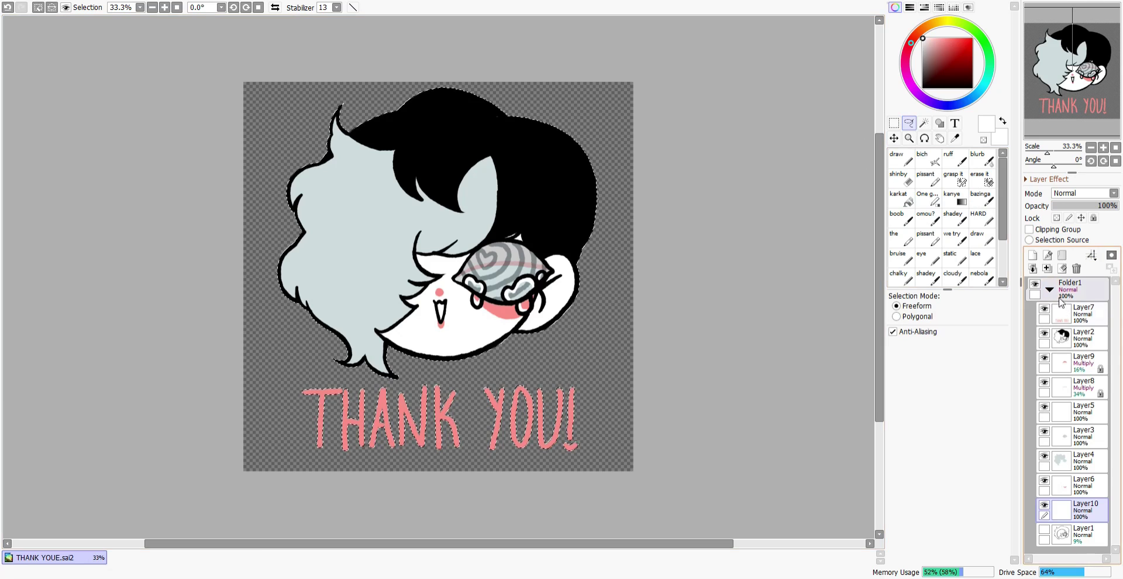
{"action": "mouse_move", "coordinate": [509, 115]}
{"action": "left_mouse_down"}
{"action": "mouse_move", "coordinate": [343, 160]}
{"action": "mouse_move", "coordinate": [492, 228]}
{"action": "left_mouse_up"}
{"action": "left_click", "coordinate": [1084, 193]}
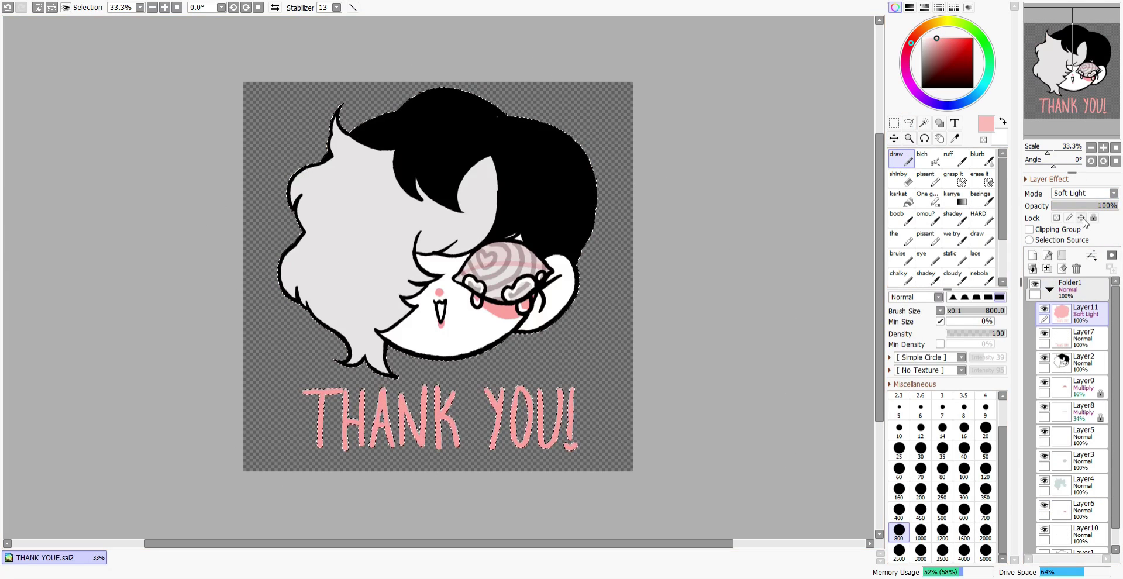